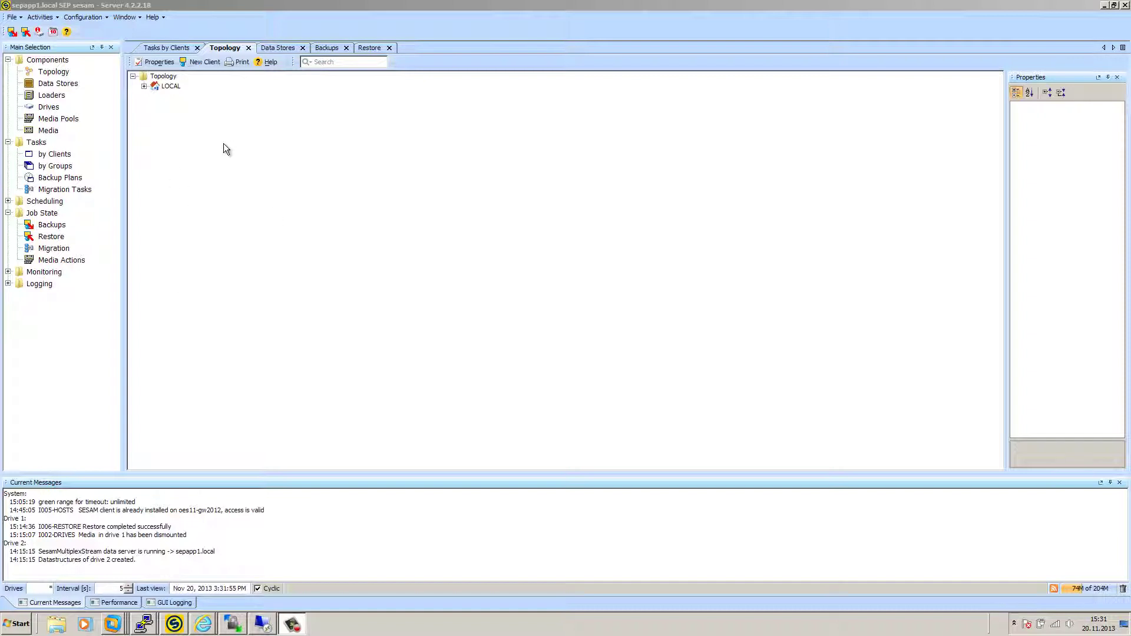
# - Show the SESAM_BACKUP task under Tasks by Clients, then bring up VMware Workstation's Home page
pyautogui.click(55, 155)
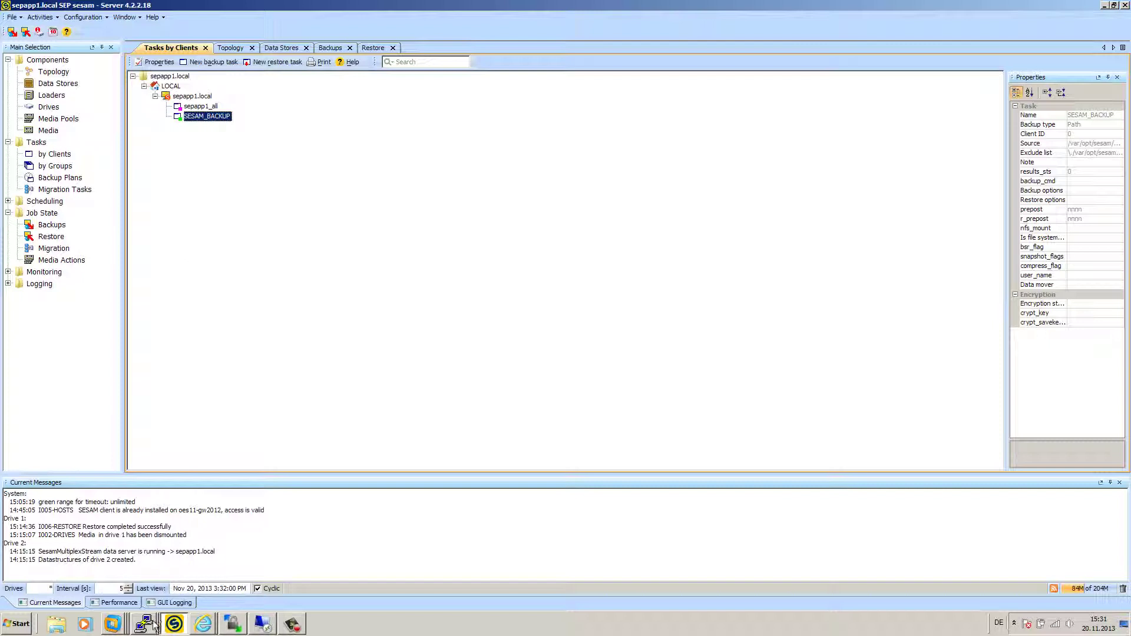
pyautogui.click(113, 624)
pyautogui.click(79, 472)
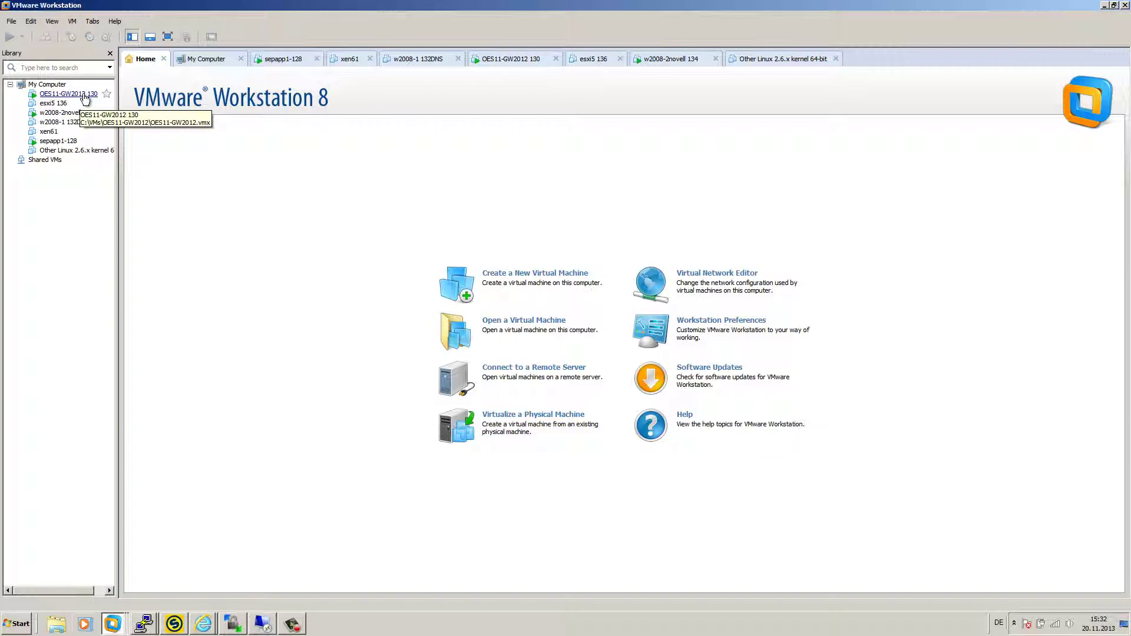
# - Bring the oes11-gw2012.local PuTTY session in front of VMware Workstation
pyautogui.rightClick(112, 623)
pyautogui.click(143, 624)
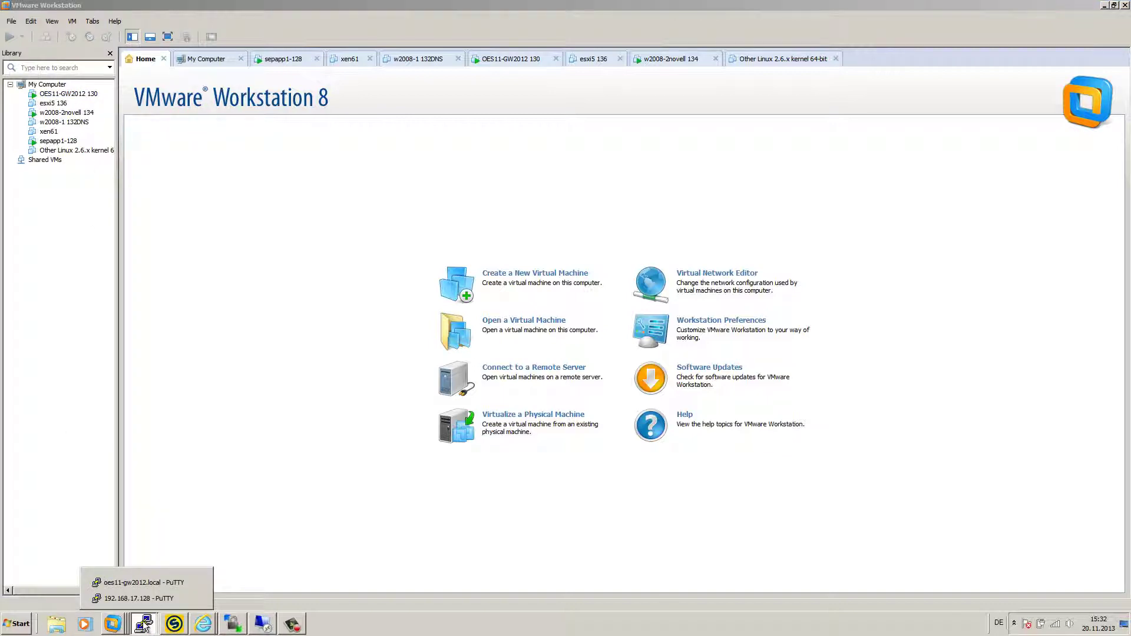
pyautogui.click(151, 583)
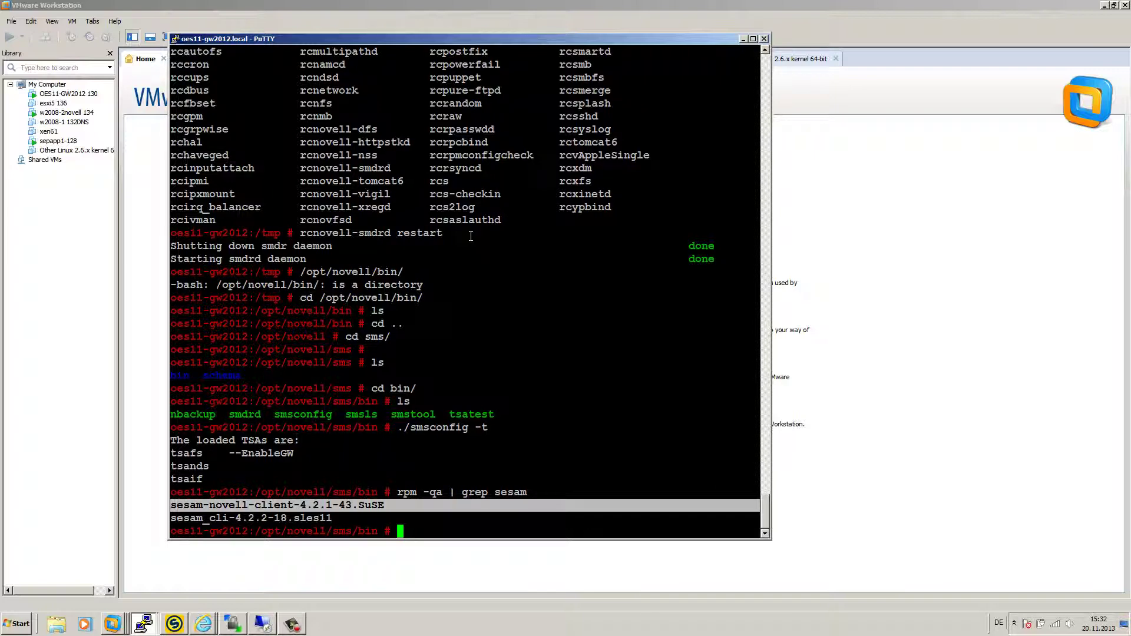
# - Rerun rpm -qa | grep sesam on the OES client and select the sesam-novell-client package name
pyautogui.press('Up')
pyautogui.press('Return')
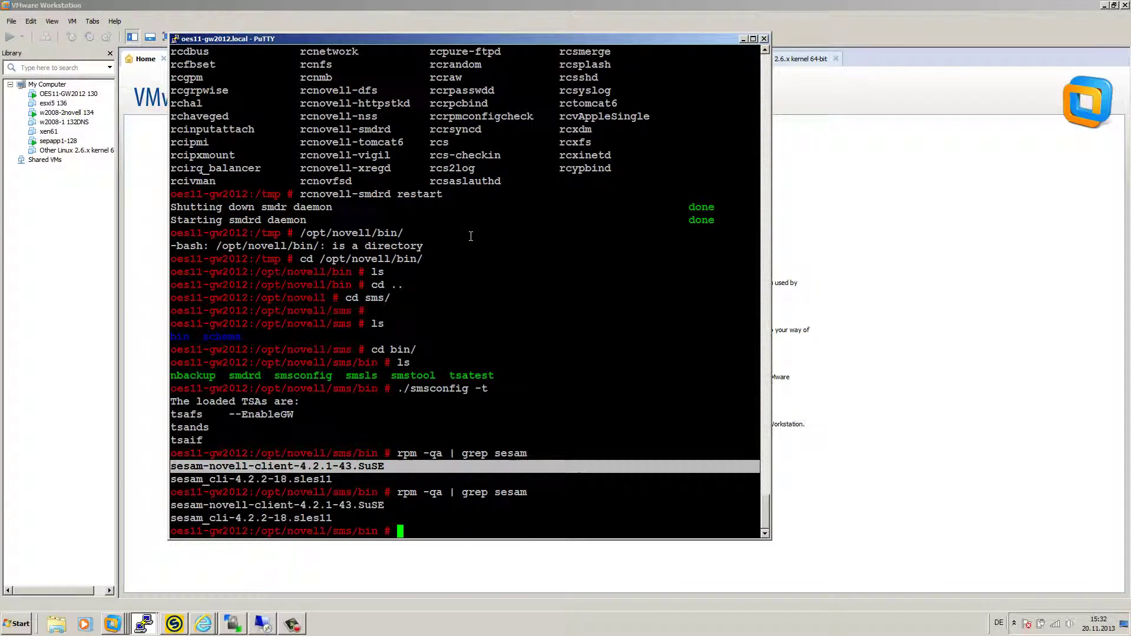
pyautogui.moveTo(397, 493); pyautogui.dragTo(536, 496)
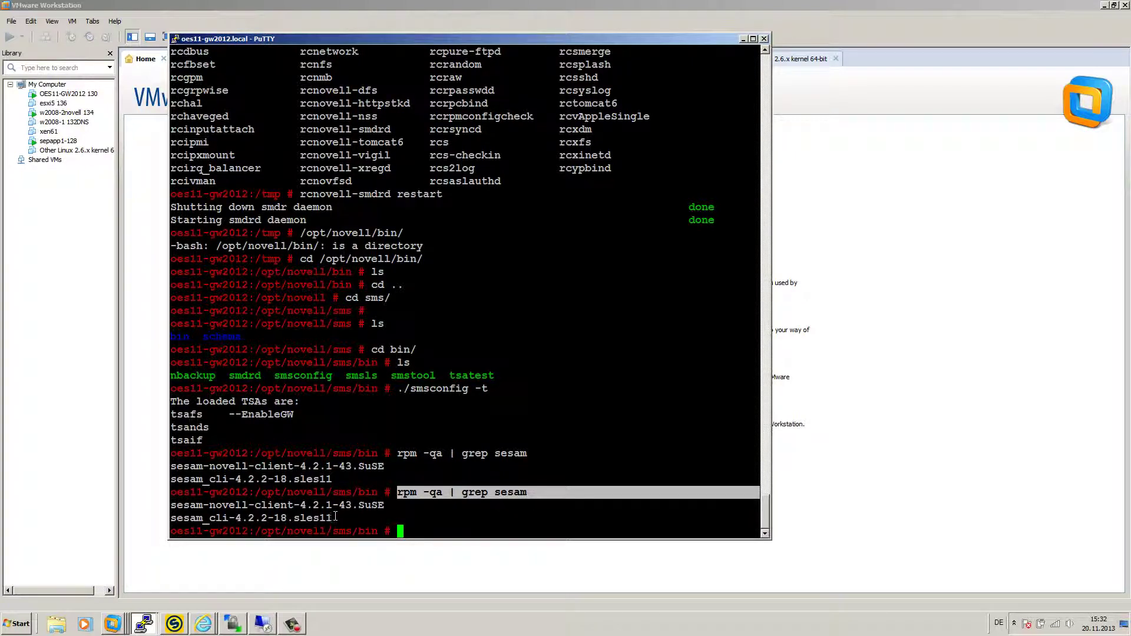
pyautogui.moveTo(333, 518)
pyautogui.mouseDown()
pyautogui.moveTo(170, 519)
pyautogui.moveTo(194, 514)
pyautogui.moveTo(177, 507)
pyautogui.moveTo(351, 514)
pyautogui.mouseUp()
pyautogui.doubleClick(347, 505)
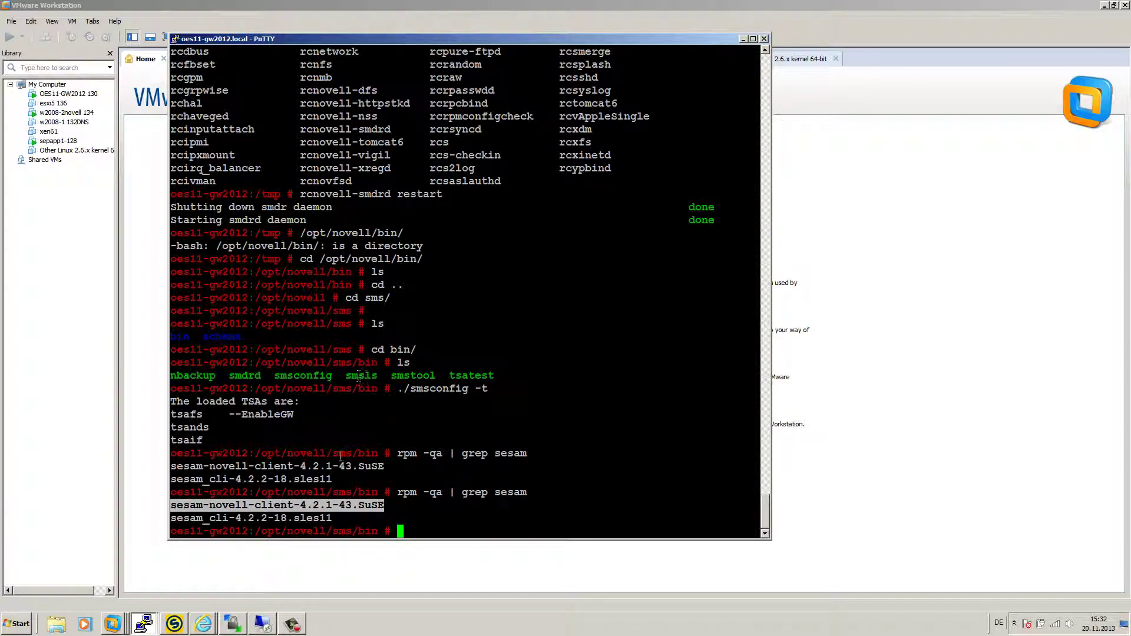
pyautogui.moveTo(384, 506); pyautogui.dragTo(171, 505)
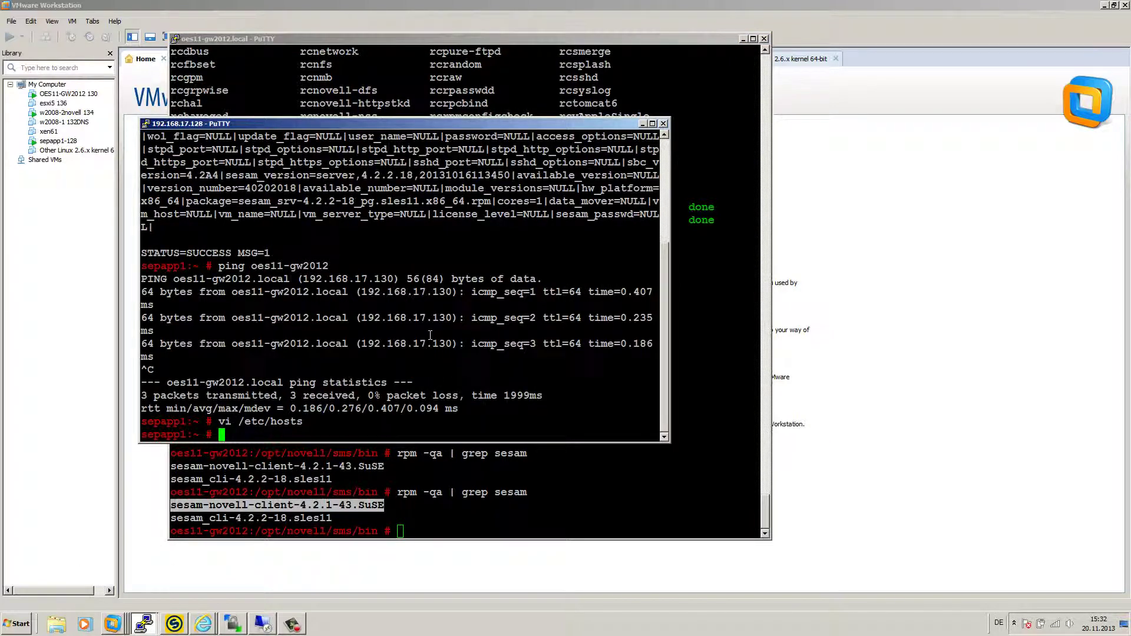
# - Run rpm -qa | grep sesam on the backup server and highlight the sesam_srv and sesam-novell-client lines
pyautogui.write('rpm -qa | grep sesm')
pyautogui.press('BackSpace')
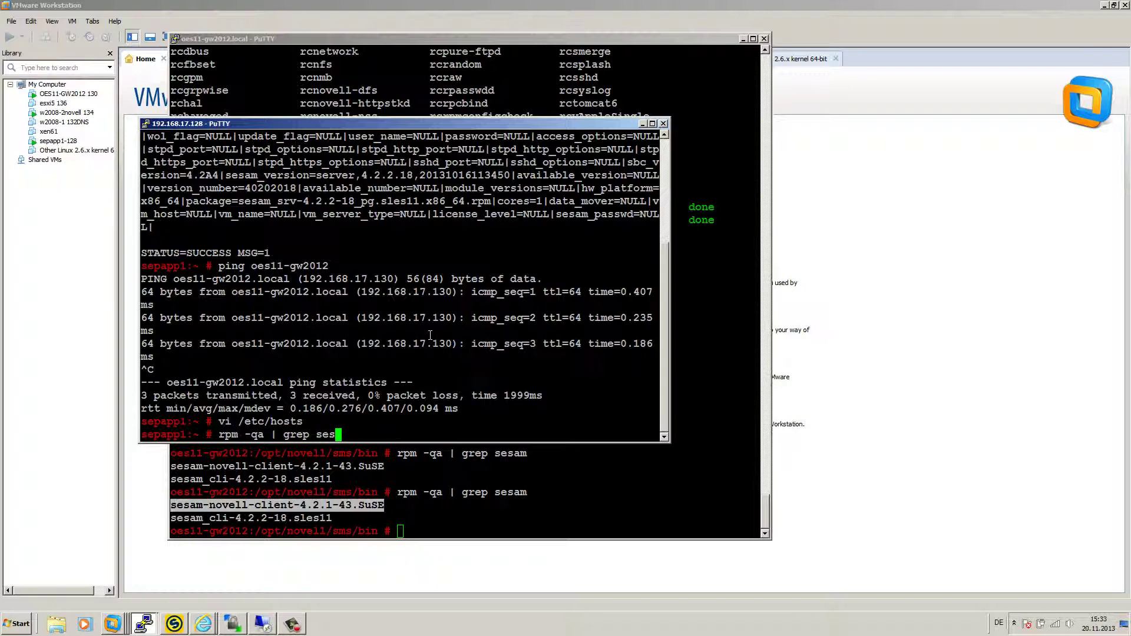
pyautogui.write('am')
pyautogui.press('Return')
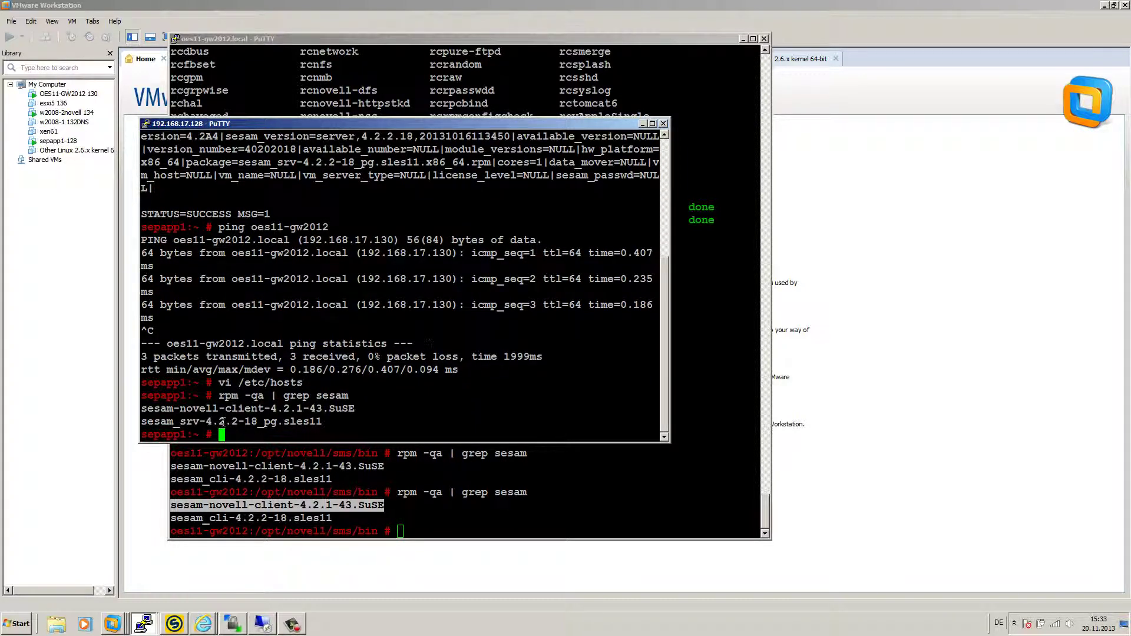
pyautogui.moveTo(326, 421); pyautogui.dragTo(356, 406)
pyautogui.click(334, 393)
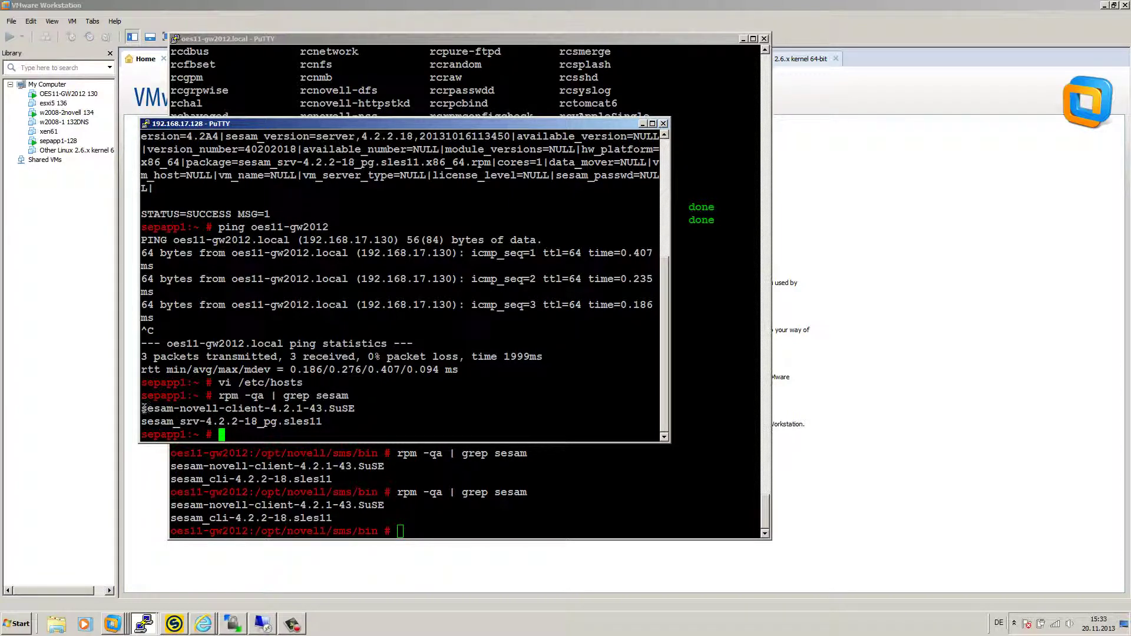
pyautogui.moveTo(143, 409); pyautogui.dragTo(346, 407)
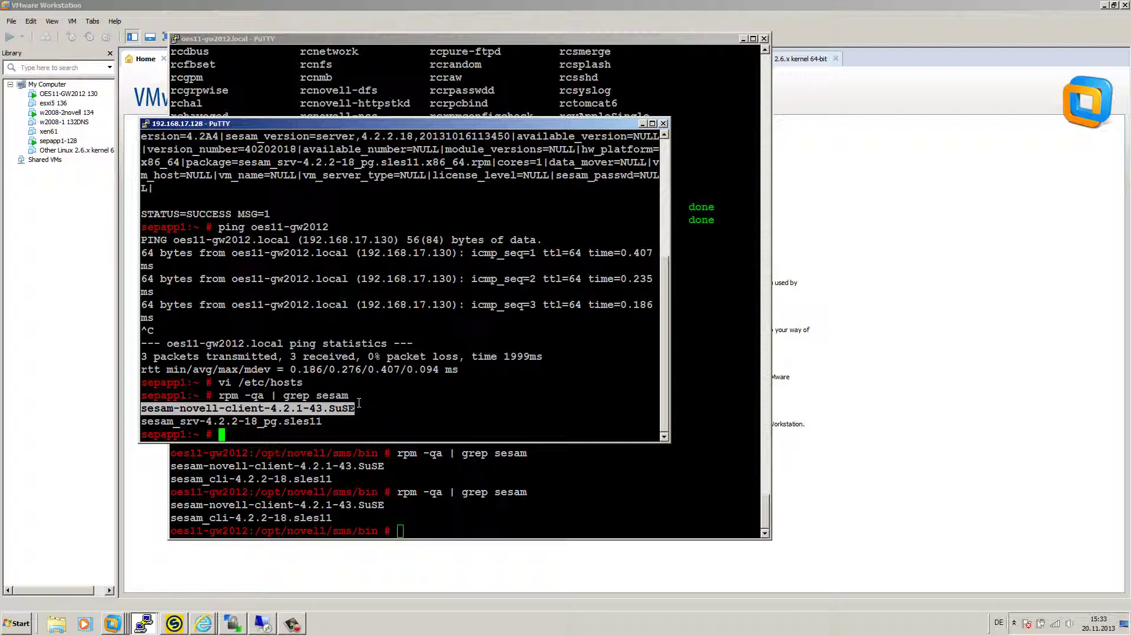
# - Return to the oes11-gw2012.local session and highlight its sesam package query output
pyautogui.click(373, 512)
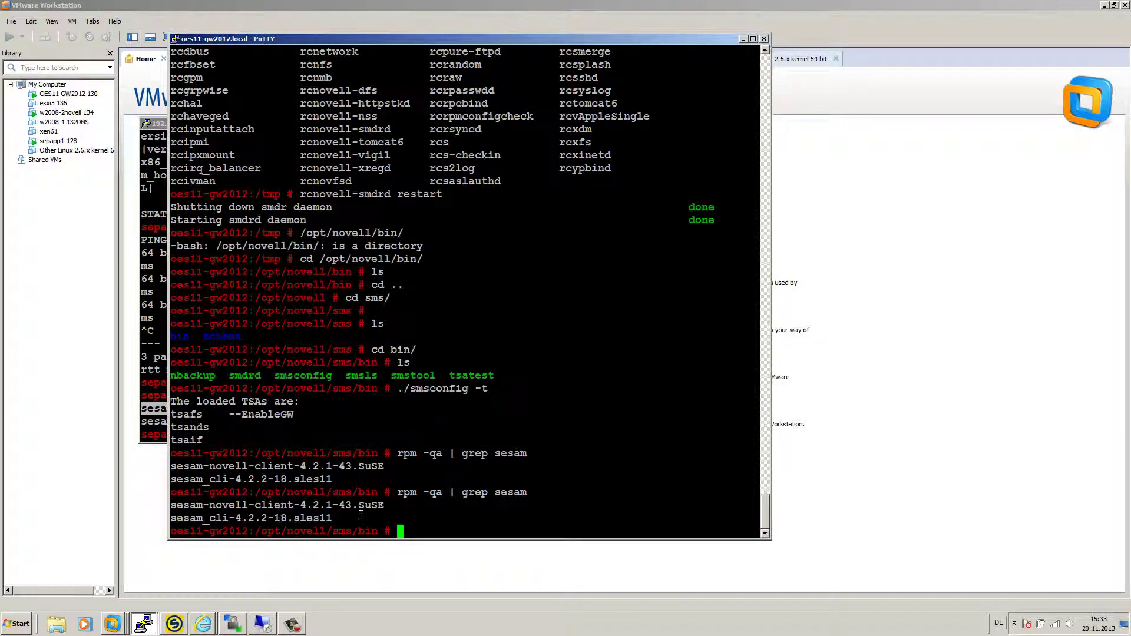
pyautogui.moveTo(382, 507); pyautogui.dragTo(509, 499)
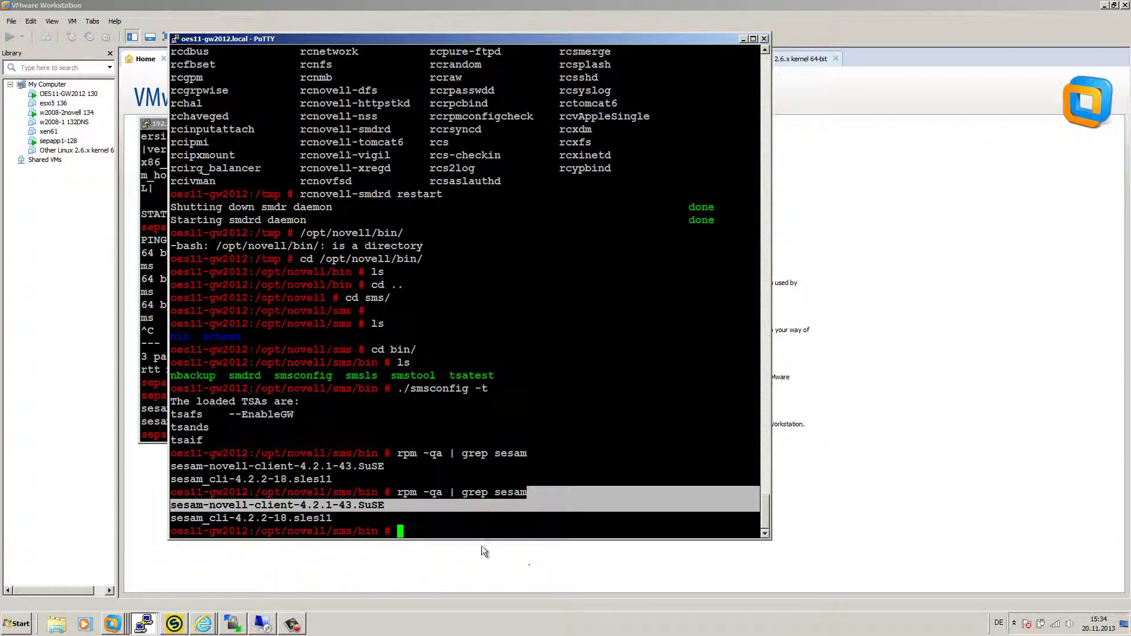
pyautogui.click(459, 514)
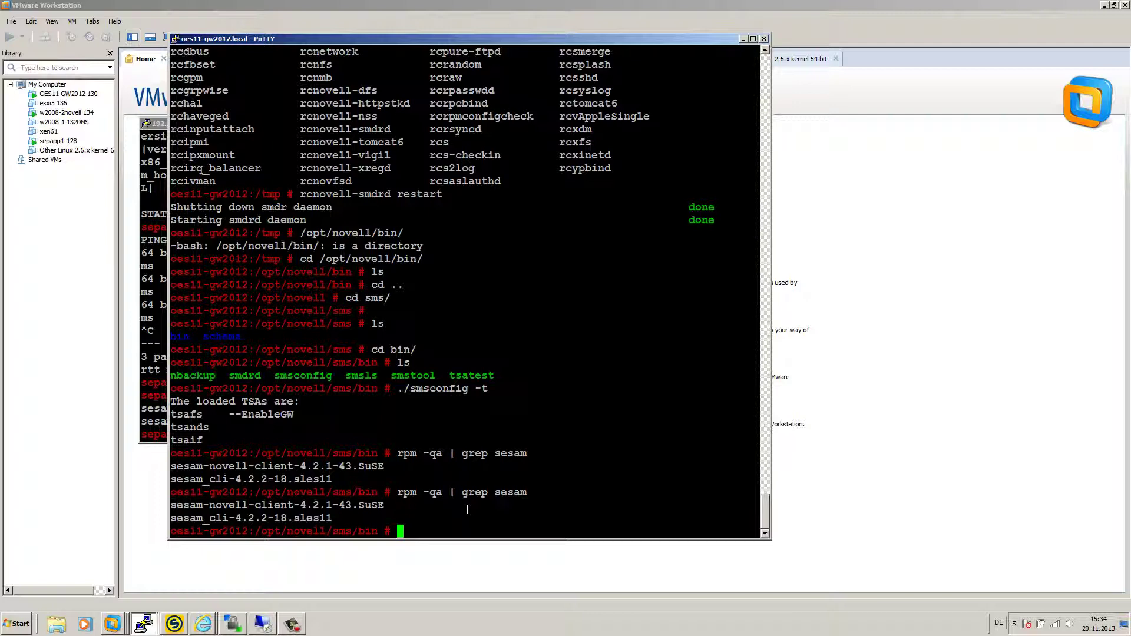
# - Open /etc/opt/novell/sms/smdrd.conf in vi, check the autoload tsands line, and save with :wq
pyautogui.write('vi ')
pyautogui.write('/')
pyautogui.write('etc/op')
pyautogui.write('t/novell/sms/')
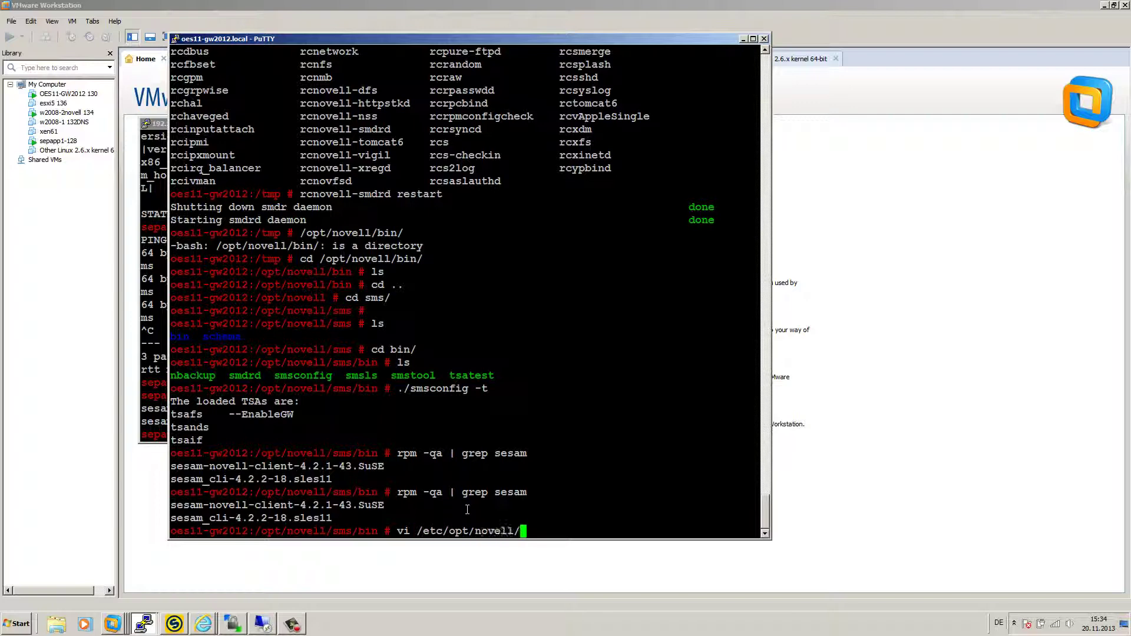
pyautogui.write('sm')
pyautogui.press('Tab')
pyautogui.press('Return')
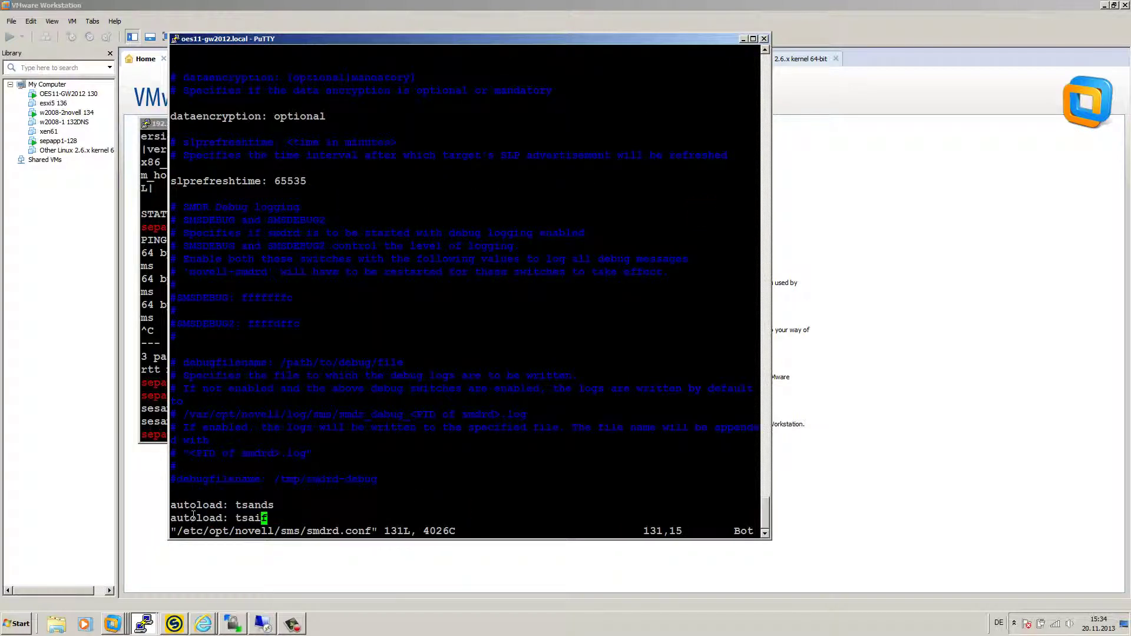
pyautogui.moveTo(275, 504); pyautogui.dragTo(171, 505)
pyautogui.click(173, 504)
pyautogui.write(':wq')
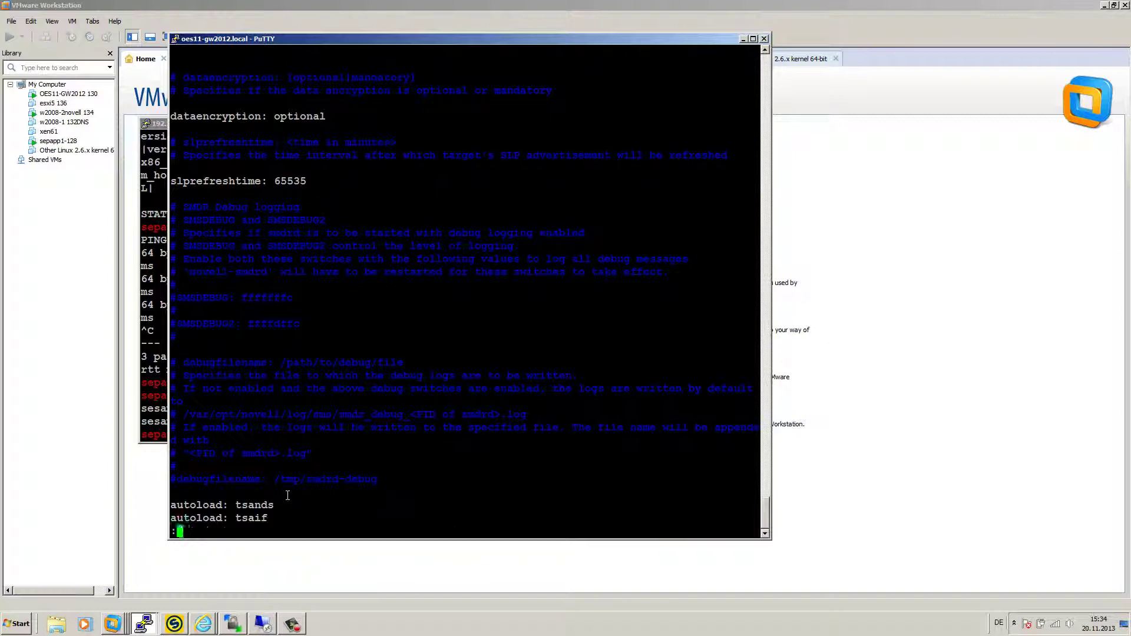
pyautogui.press('Return')
# - Restart the smdrd daemon using a command recalled from the shell history
pyautogui.press('Up')
pyautogui.press('Up')
pyautogui.press('Up')
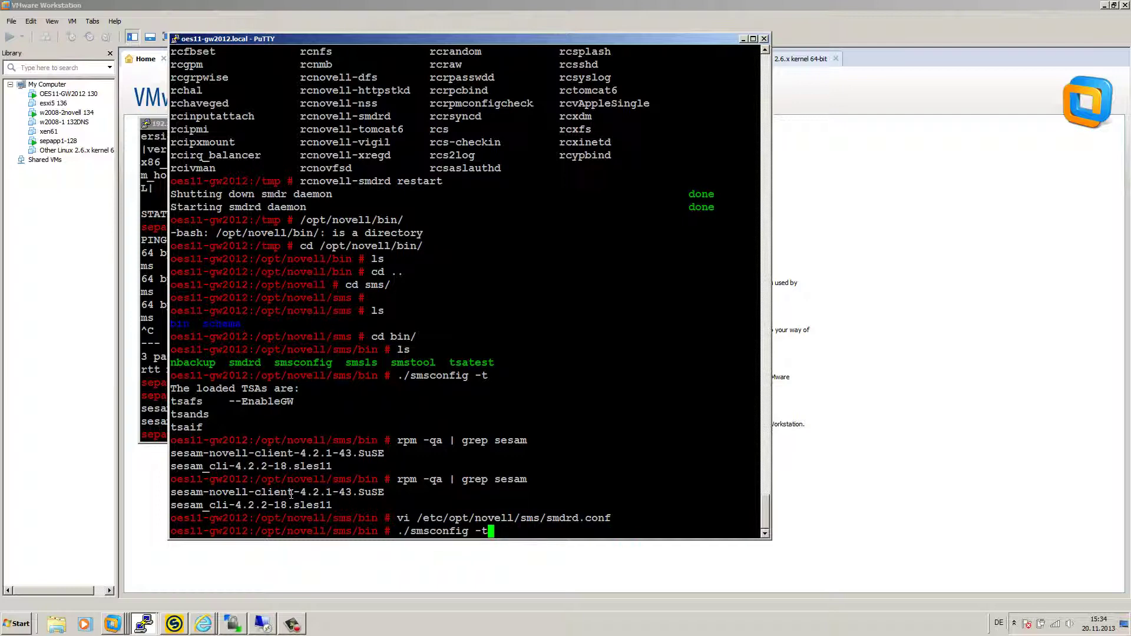
pyautogui.press('Up')
pyautogui.press('Down')
pyautogui.press('Up')
pyautogui.press('Up')
pyautogui.press('Up')
pyautogui.press('Up')
pyautogui.press('Up')
pyautogui.press('Up')
pyautogui.press('Up')
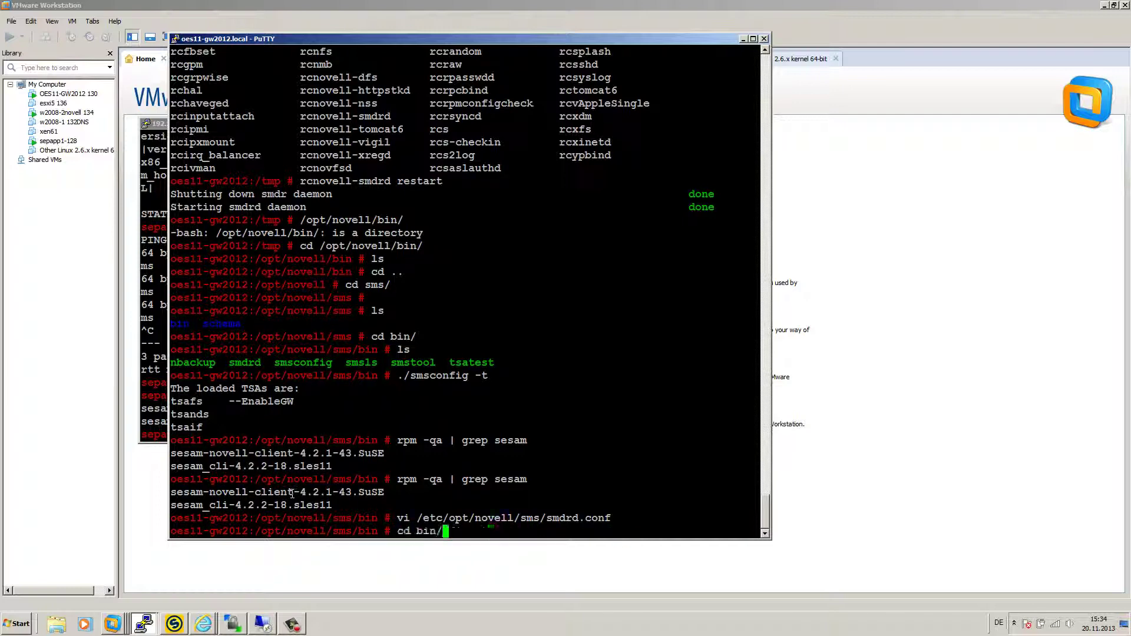
pyautogui.press('Up')
pyautogui.press('Up')
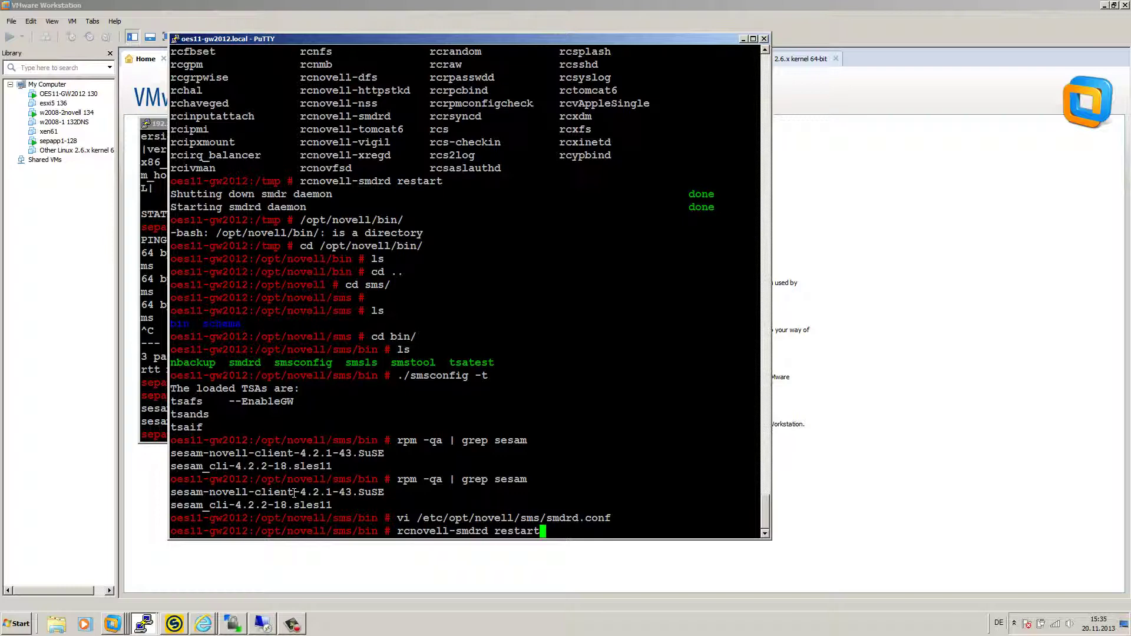
pyautogui.press('Return')
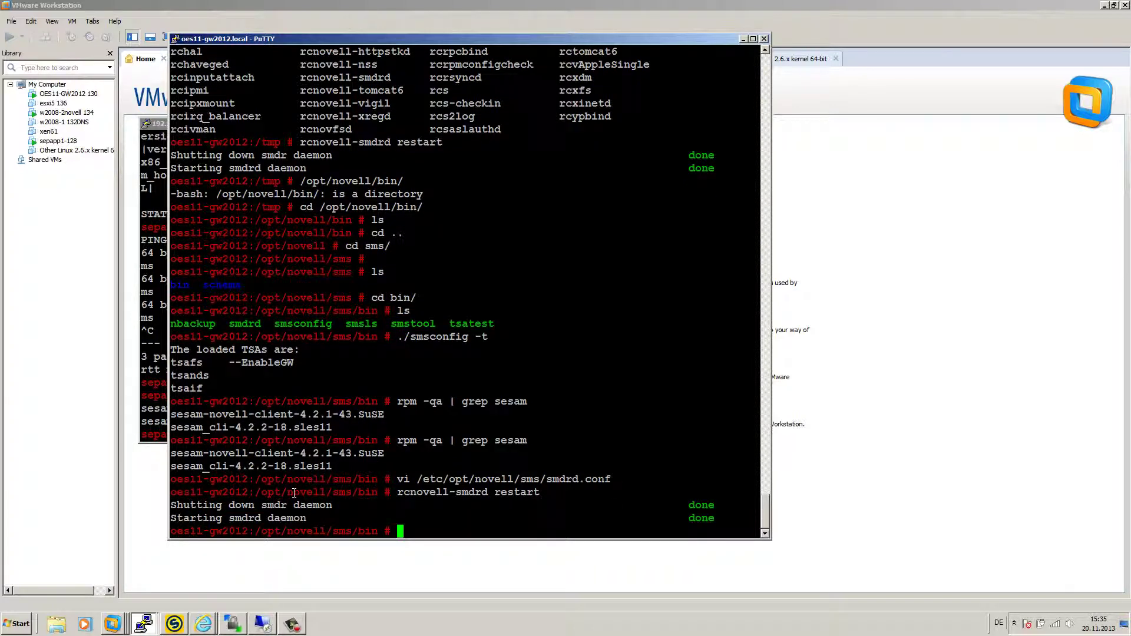
pyautogui.press('Up')
pyautogui.press('Up')
pyautogui.press('Up')
pyautogui.press('Up')
pyautogui.press('Up')
pyautogui.press('Up')
pyautogui.press('Down')
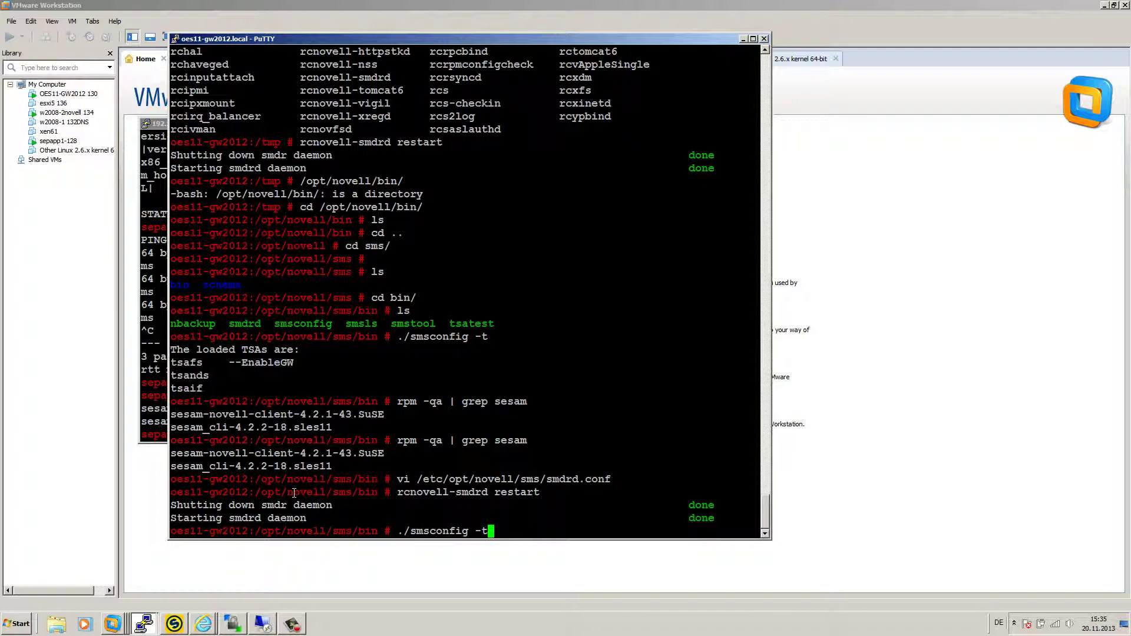
pyautogui.press('Return')
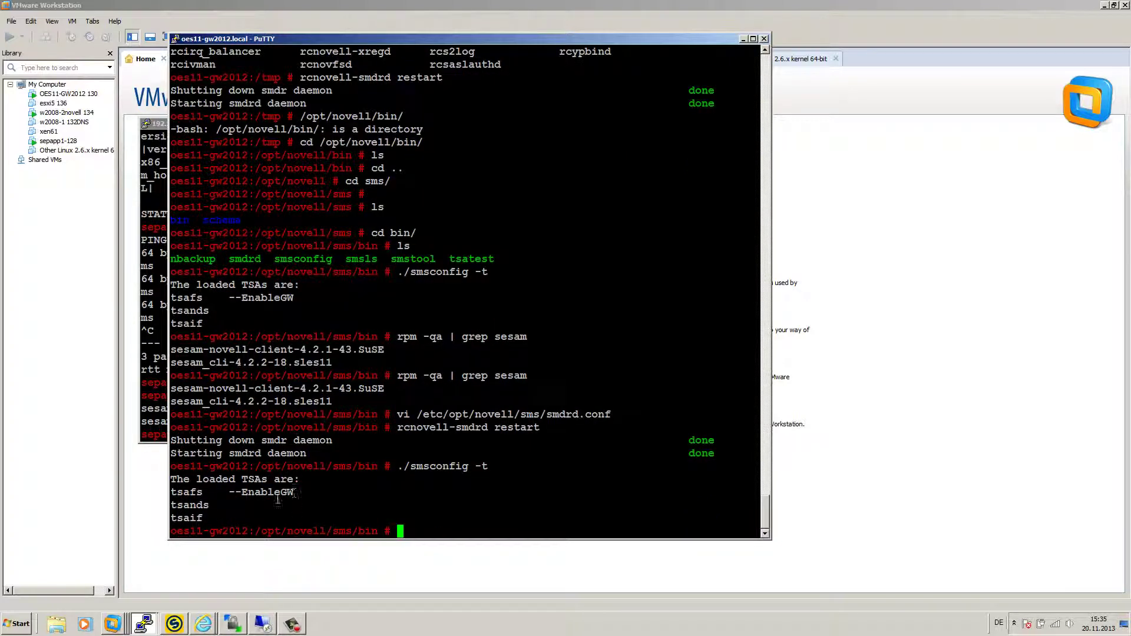
pyautogui.moveTo(254, 466); pyautogui.dragTo(469, 466)
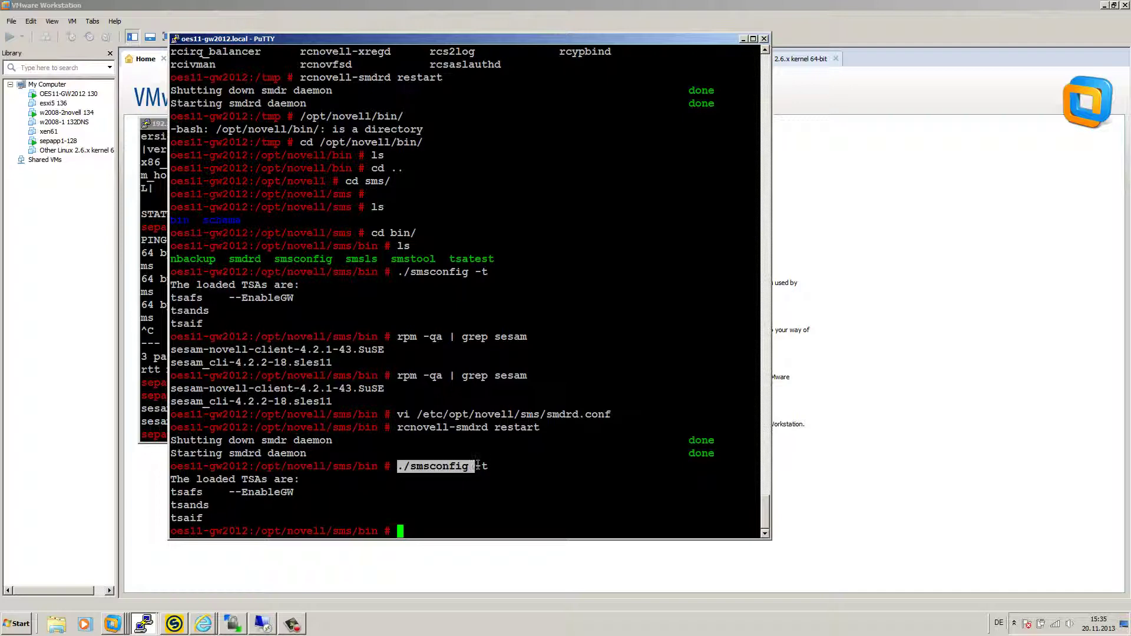
pyautogui.click(205, 507)
pyautogui.tripleClick(204, 506)
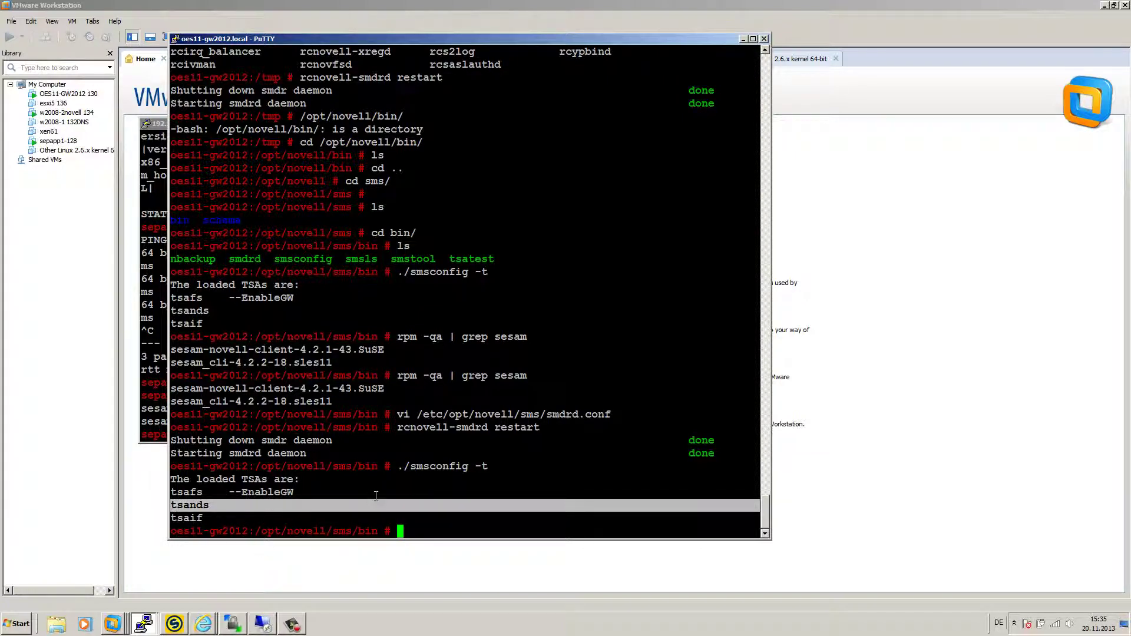
# - In SEP sesam's Topology, create a new location named Novell and select it
pyautogui.click(177, 627)
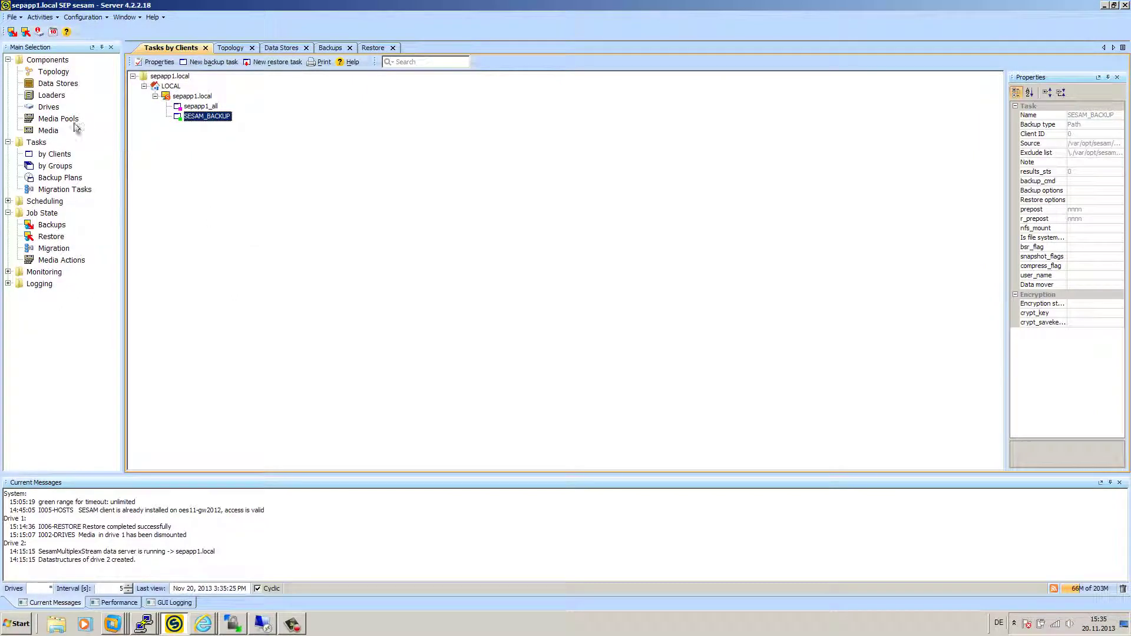
pyautogui.click(50, 73)
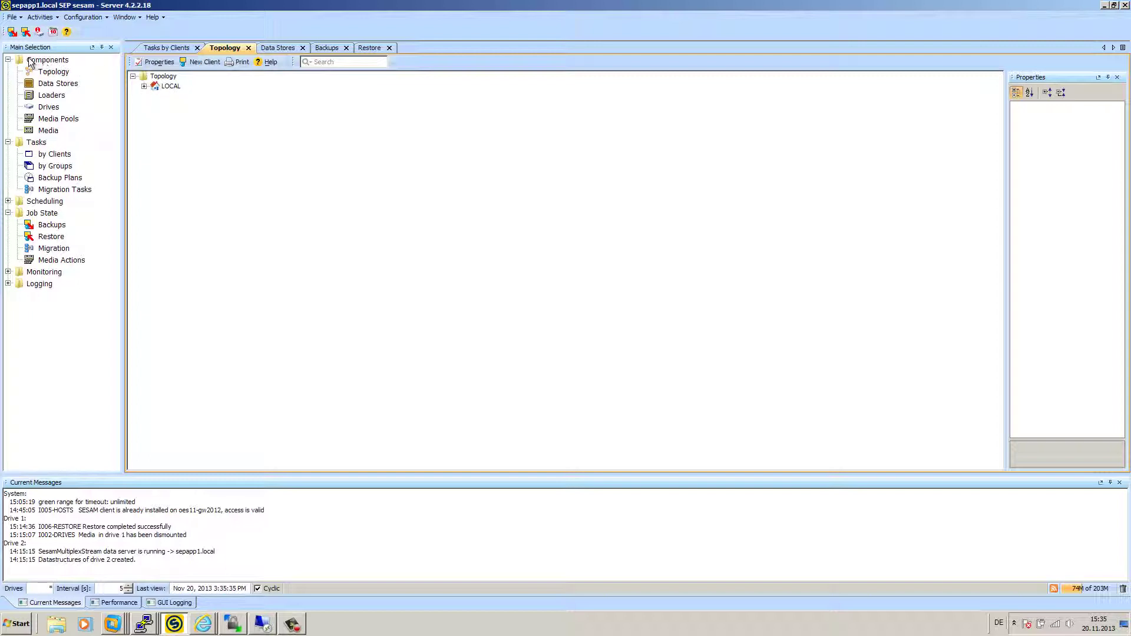
pyautogui.click(53, 72)
pyautogui.click(163, 77)
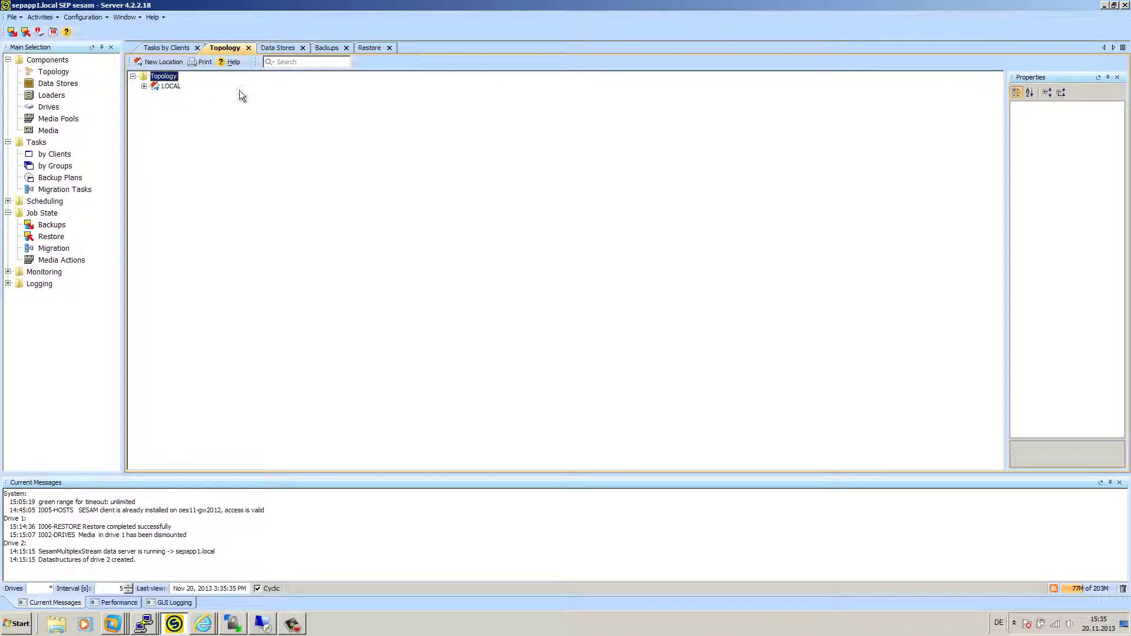
pyautogui.click(160, 61)
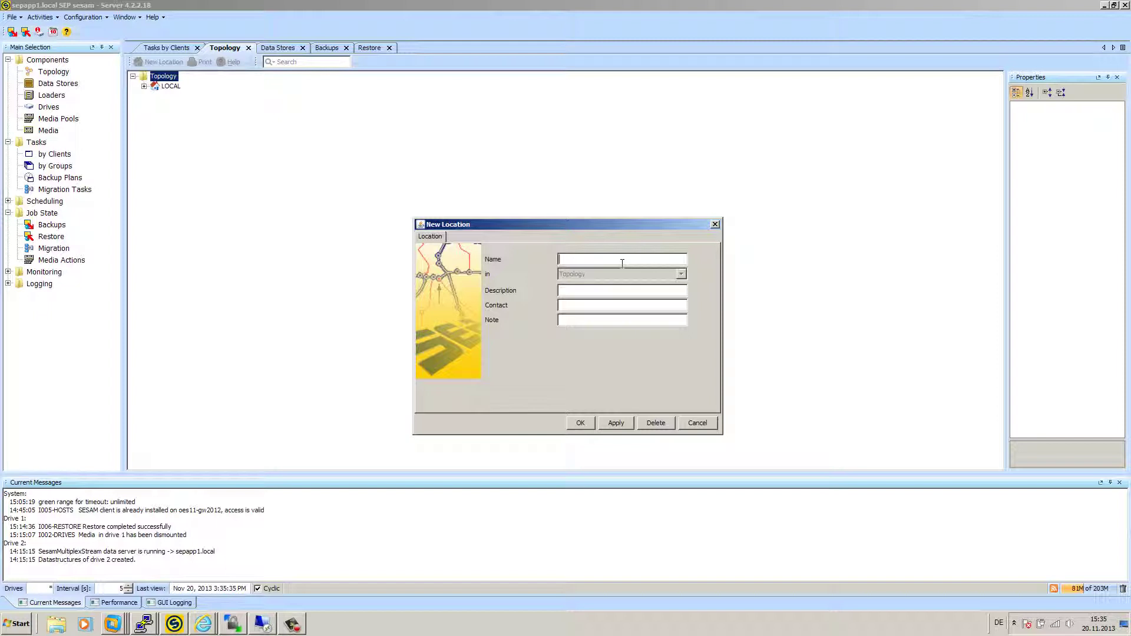
pyautogui.write('Nc')
pyautogui.write('vell')
pyautogui.click(580, 423)
pyautogui.click(171, 98)
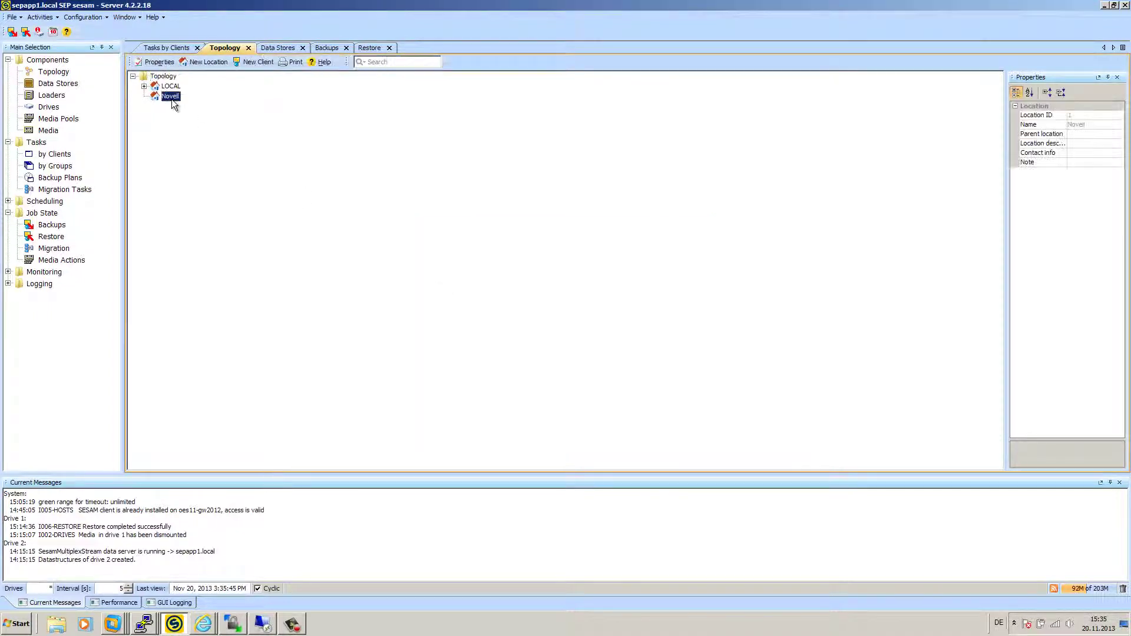
# - Create a Novell-location client named oes11-gw2012 with operating system OES-Linux
pyautogui.rightClick(172, 99)
pyautogui.click(225, 133)
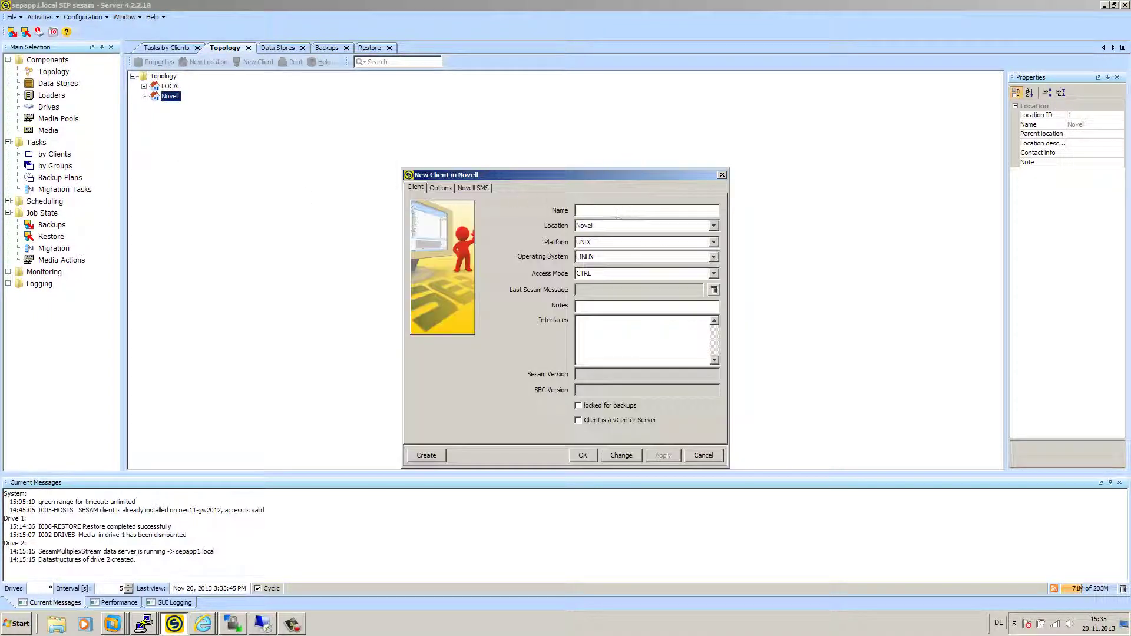
pyautogui.write('oes')
pyautogui.write('11-gw2012')
pyautogui.click(595, 257)
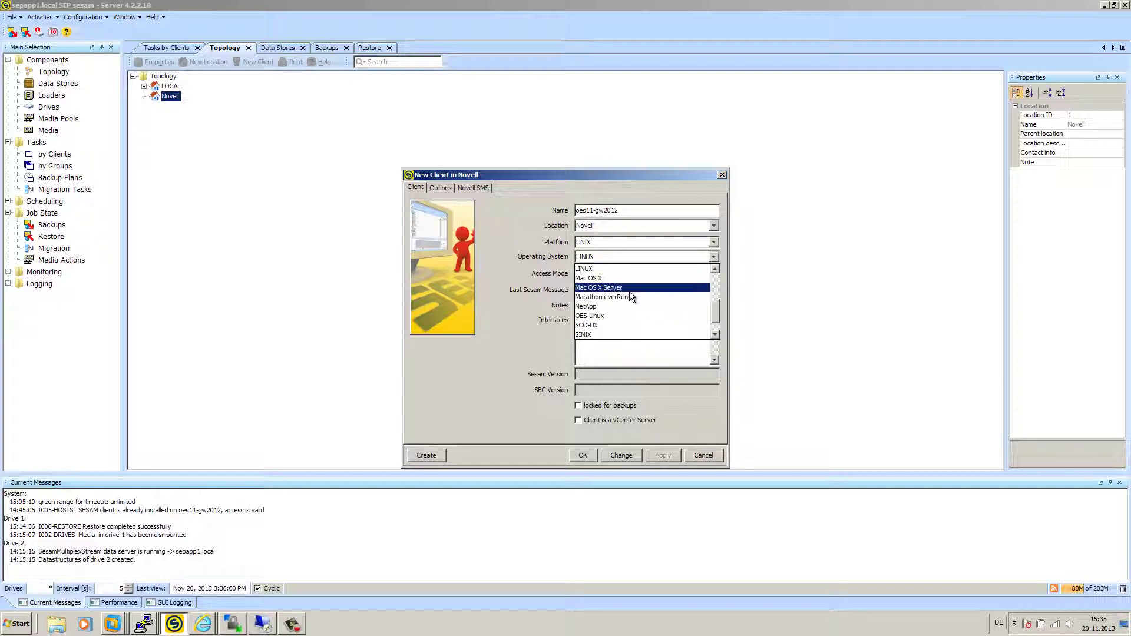
pyautogui.click(609, 315)
pyautogui.click(475, 187)
# - Enter the NetWare admin account and the NetWare password twice for the client
pyautogui.click(588, 229)
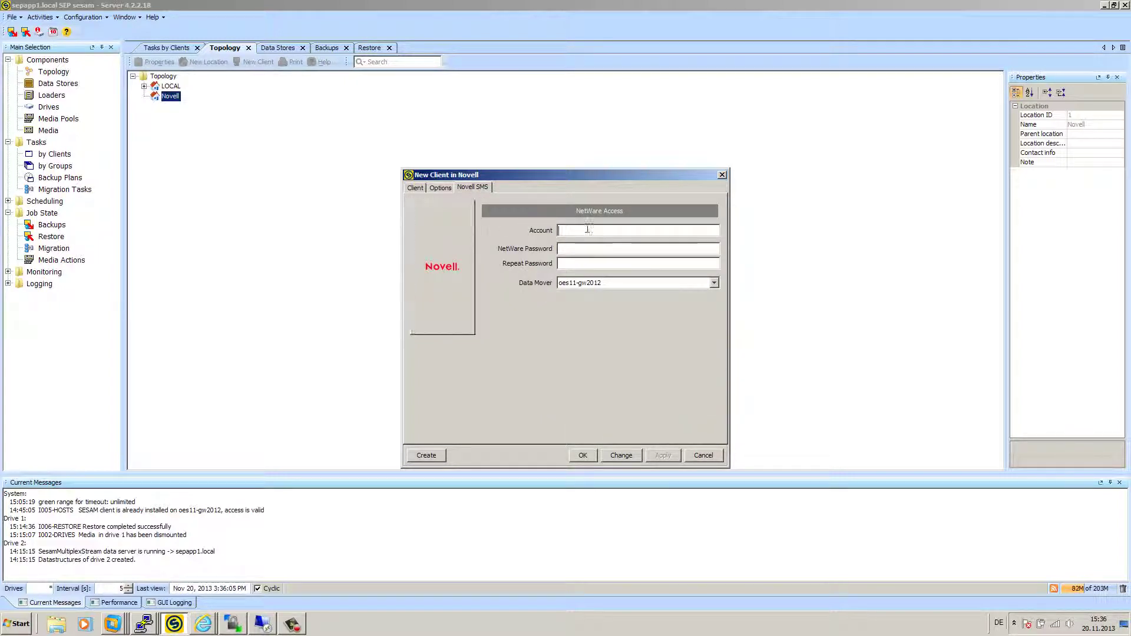
pyautogui.write('.admin.ser')
pyautogui.write('.')
pyautogui.write('p')
pyautogui.write('.')
pyautogui.click(599, 248)
pyautogui.write('********')
pyautogui.press('Tab')
pyautogui.write('********')
# - Choose oes11-gw2012 as its own Data Mover and save the client
pyautogui.click(611, 284)
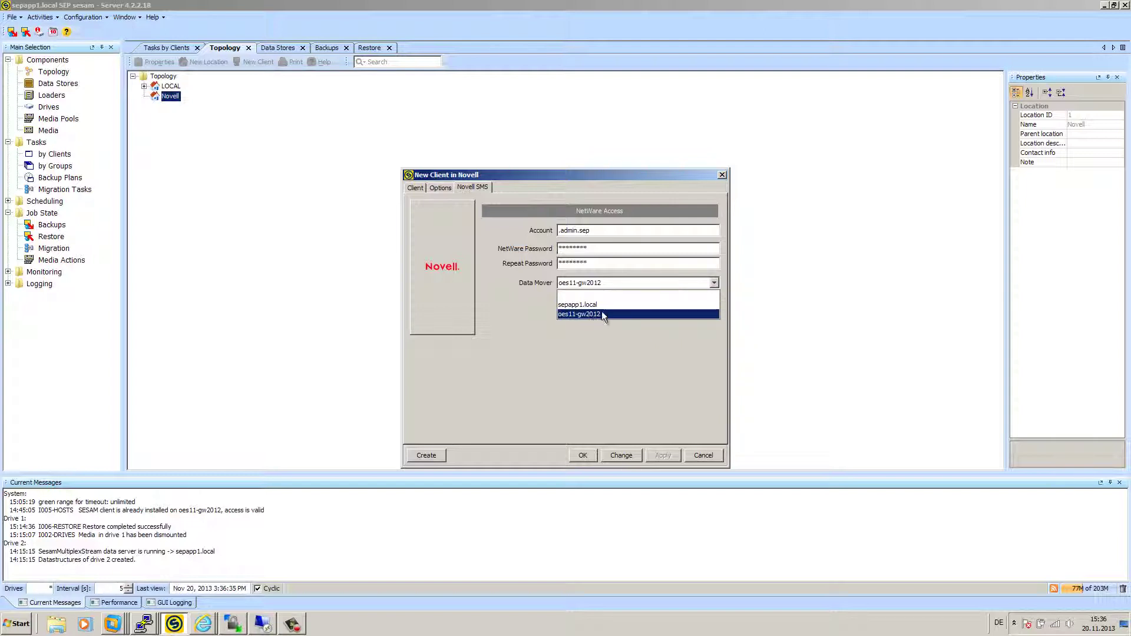
pyautogui.click(610, 313)
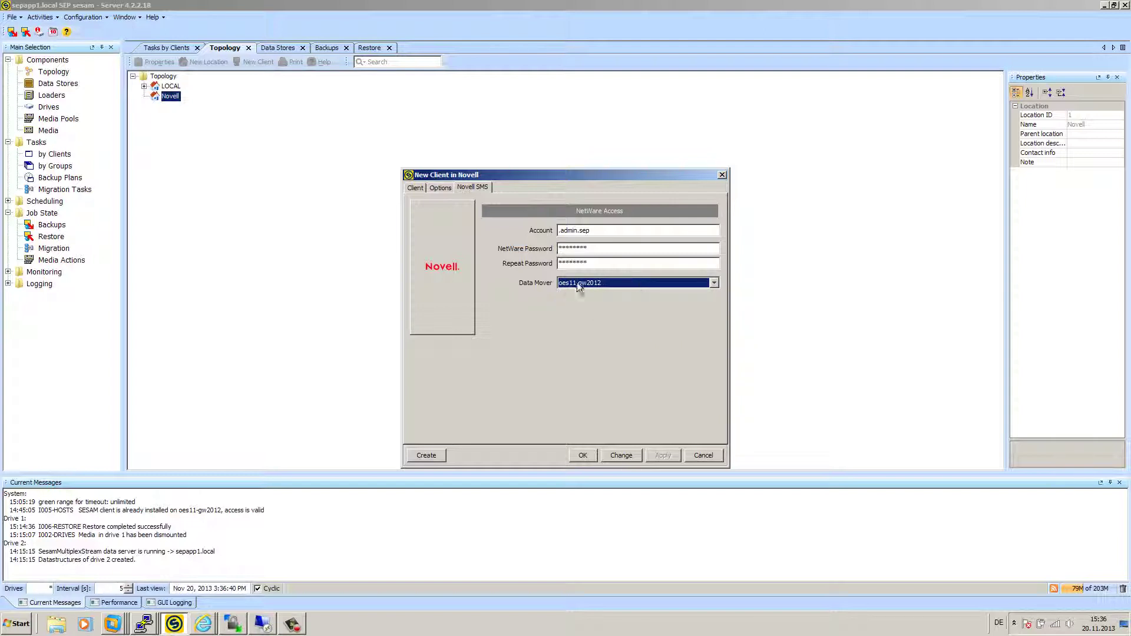
pyautogui.click(582, 455)
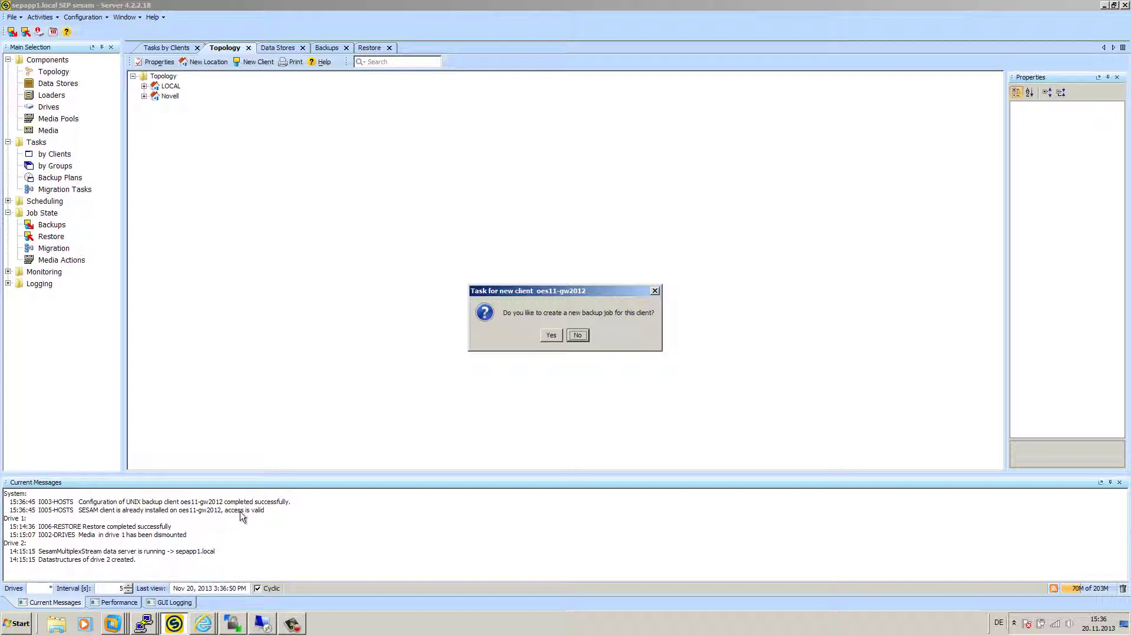
# - Decline the backup job prompt and show client oes11-gw2012 under Novell in Tasks by Clients
pyautogui.click(578, 335)
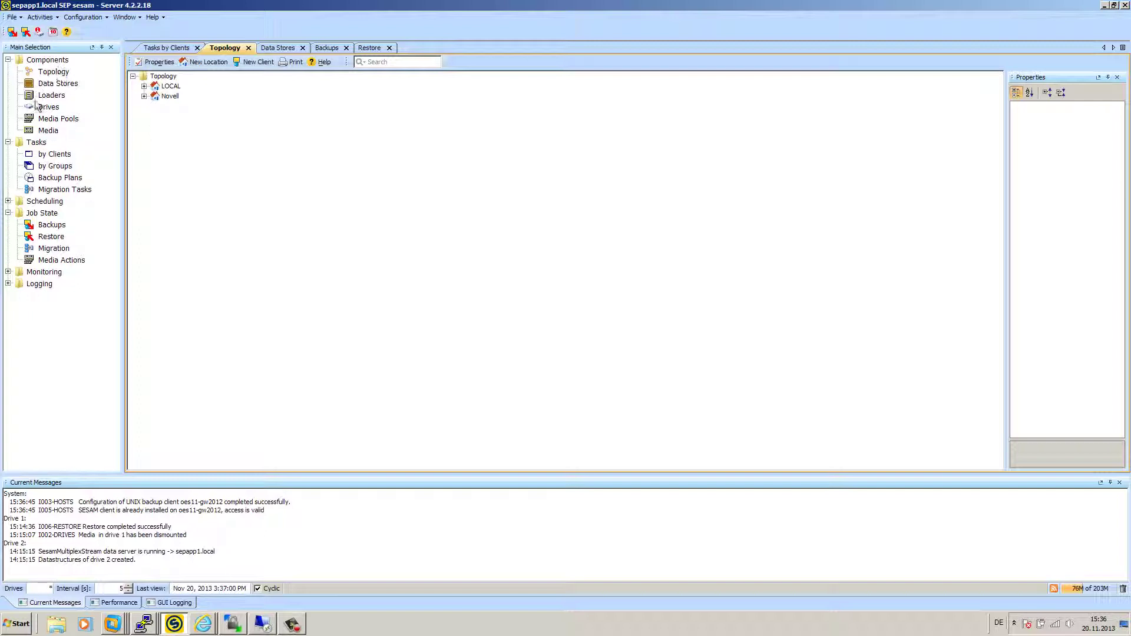
pyautogui.click(52, 156)
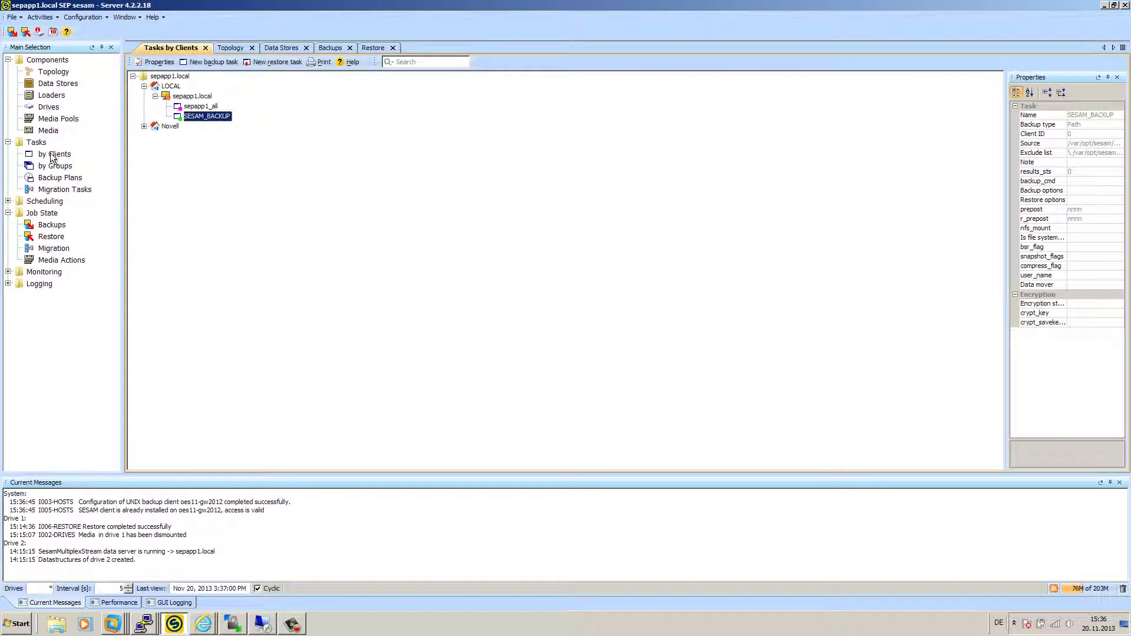
pyautogui.click(144, 126)
pyautogui.click(209, 137)
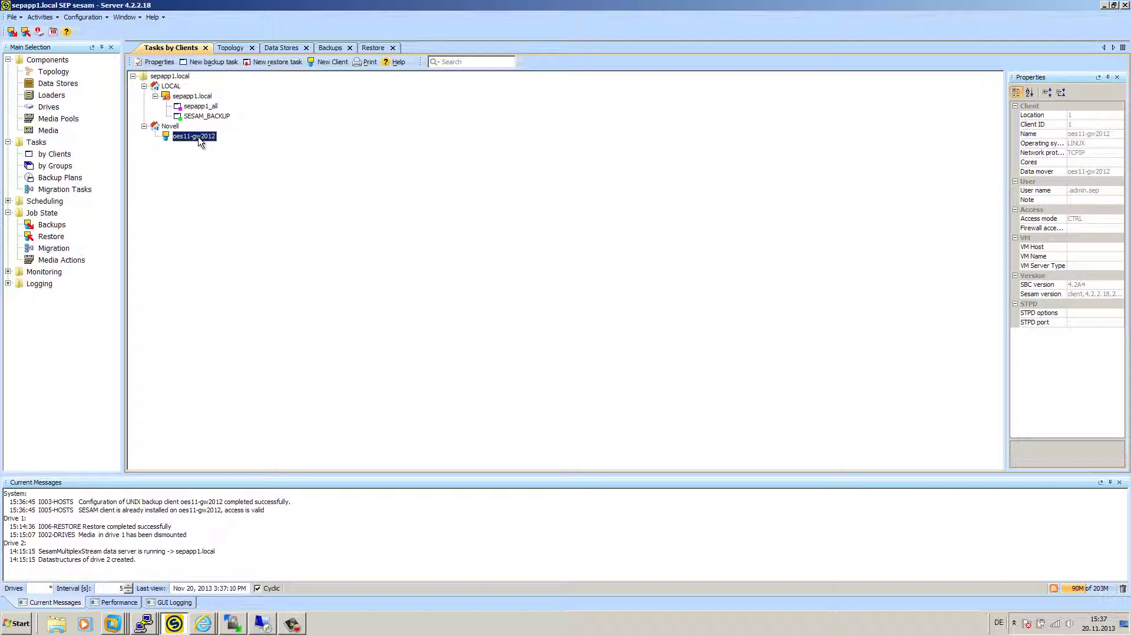
pyautogui.rightClick(198, 137)
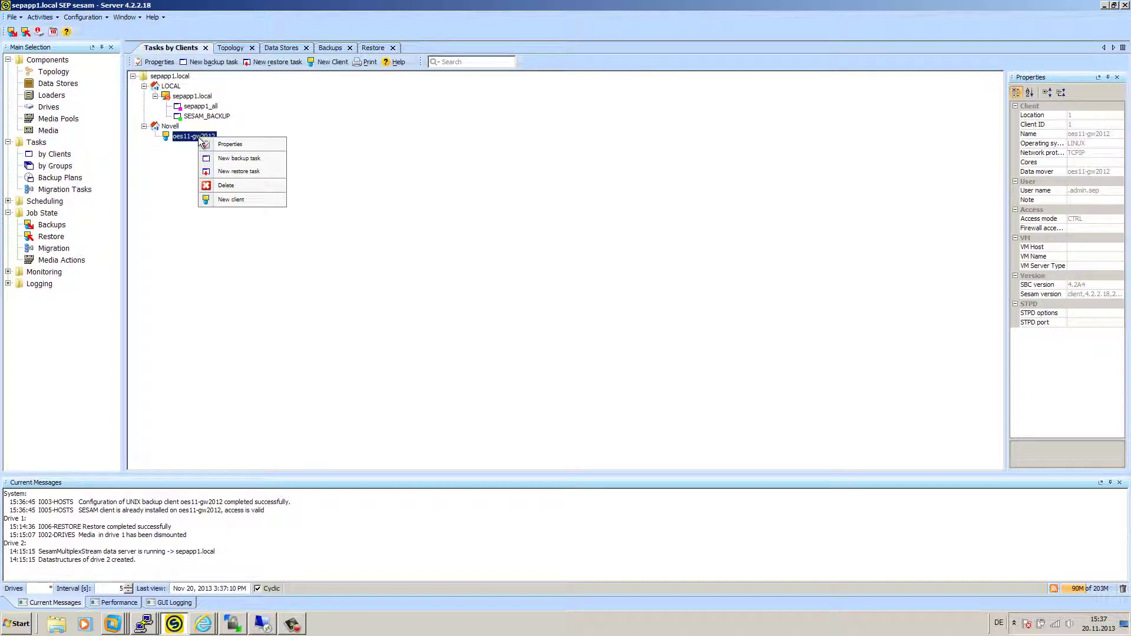
# - Start a new backup task for oes11-gw2012 and browse the client to its eDirectory backup options
pyautogui.click(246, 159)
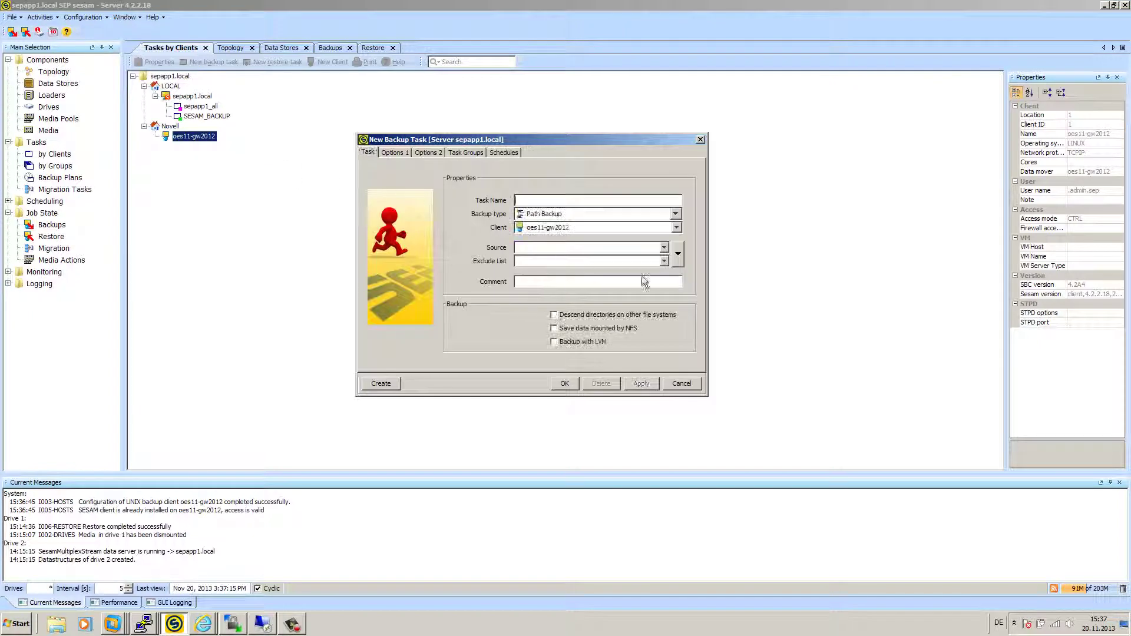
pyautogui.click(677, 254)
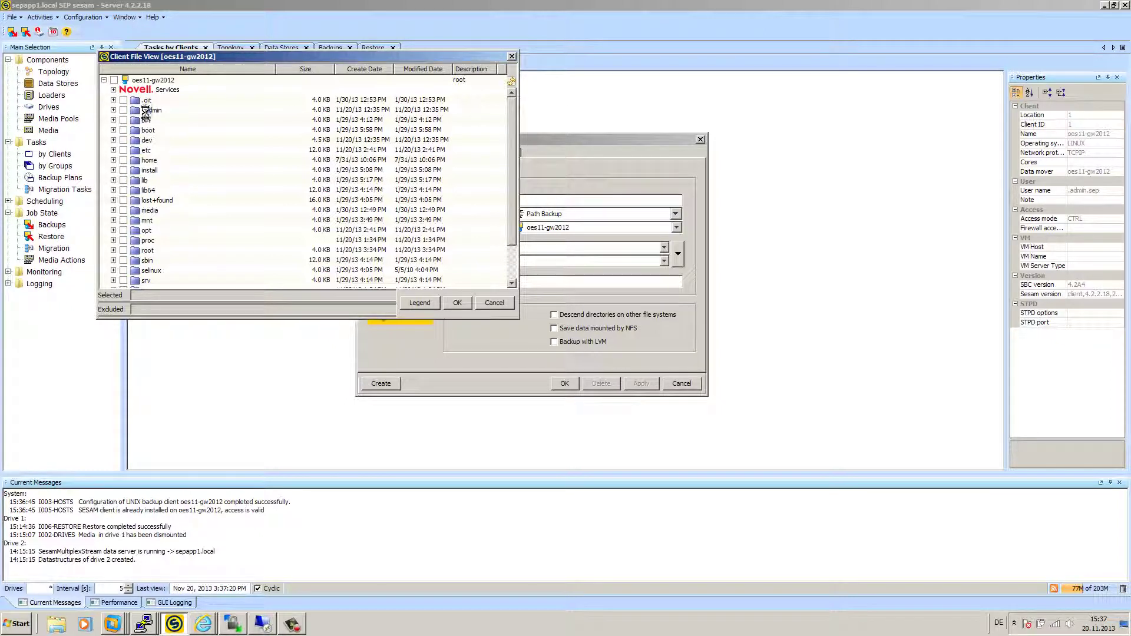
pyautogui.click(113, 89)
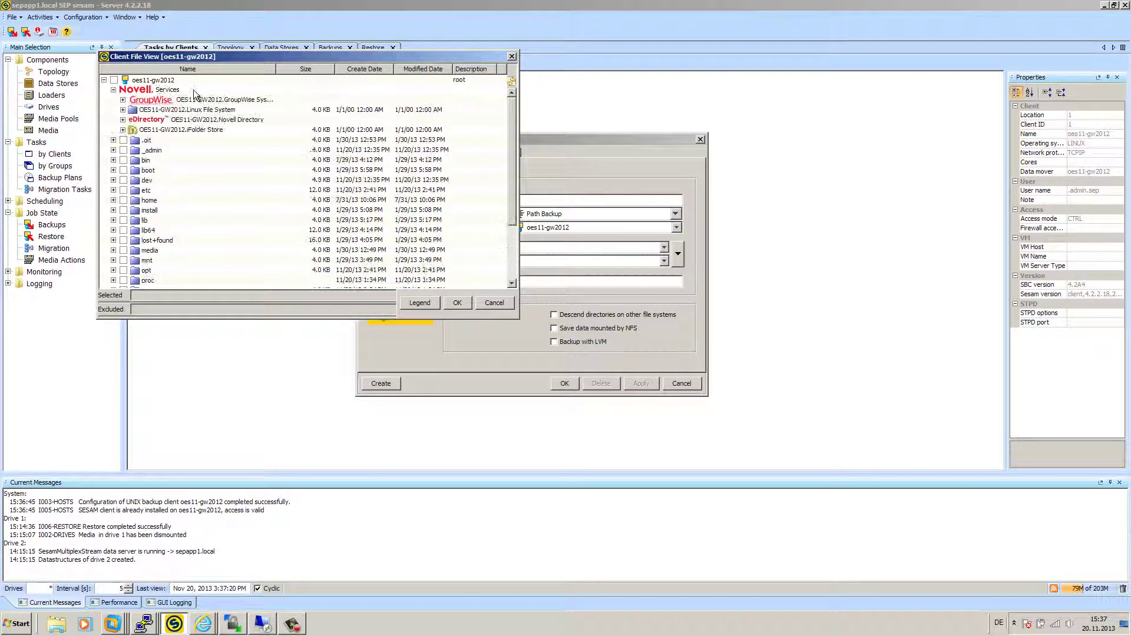
pyautogui.click(123, 99)
pyautogui.click(123, 99)
pyautogui.click(122, 120)
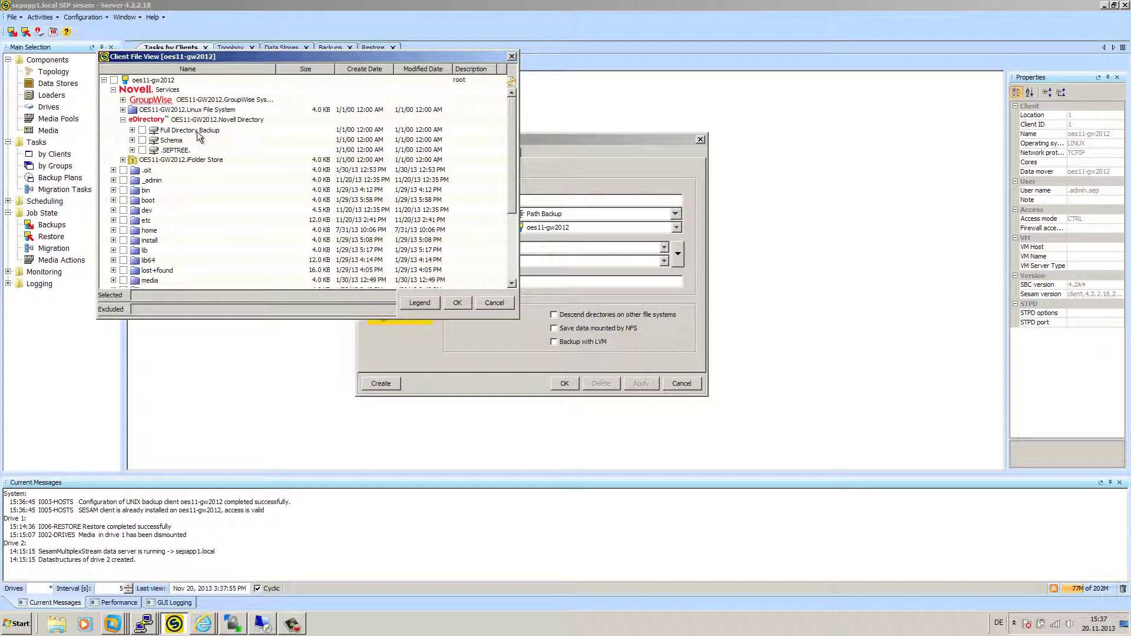
# - Set Full Directory Backup as the source and save the task as oes11-gw2012_Full_Directory_Bac
pyautogui.click(142, 130)
pyautogui.click(142, 131)
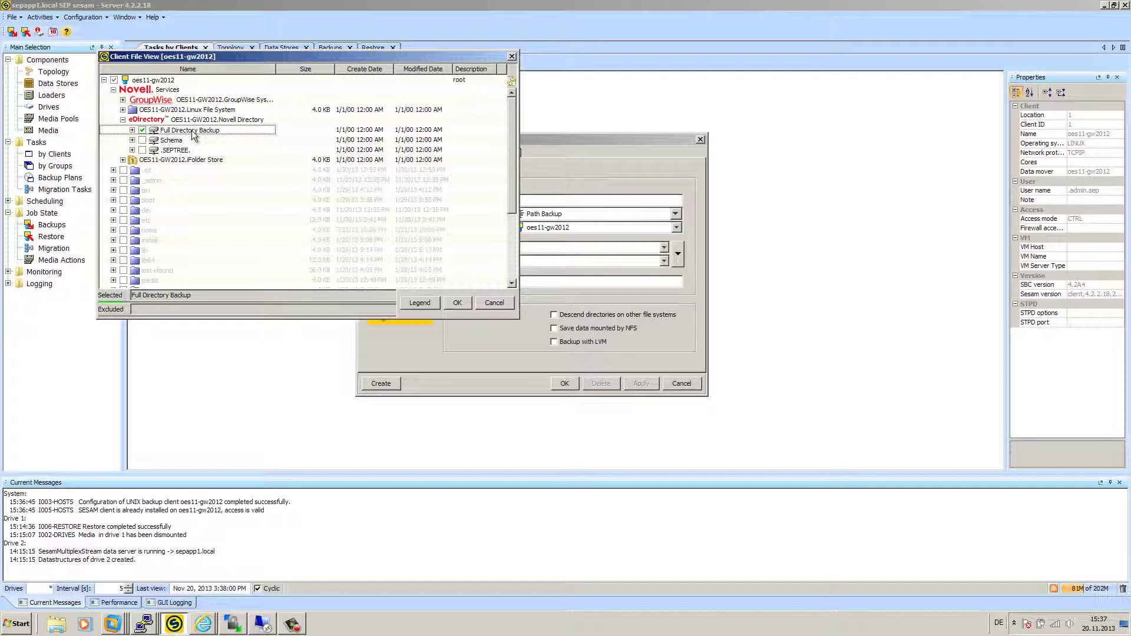
pyautogui.click(457, 302)
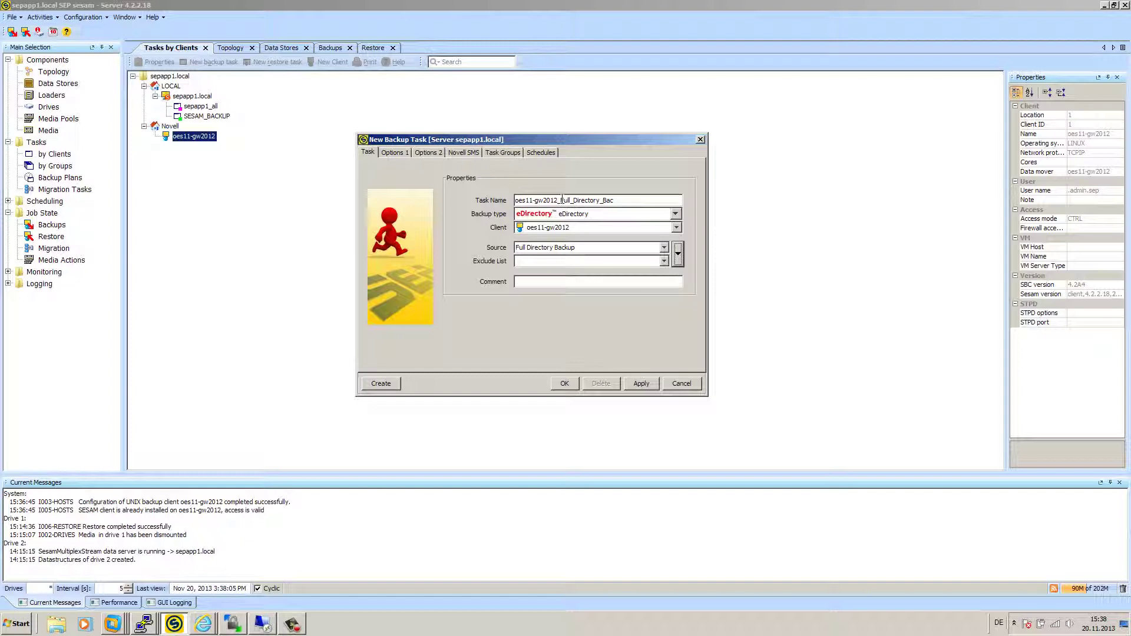
pyautogui.moveTo(615, 200); pyautogui.dragTo(523, 217)
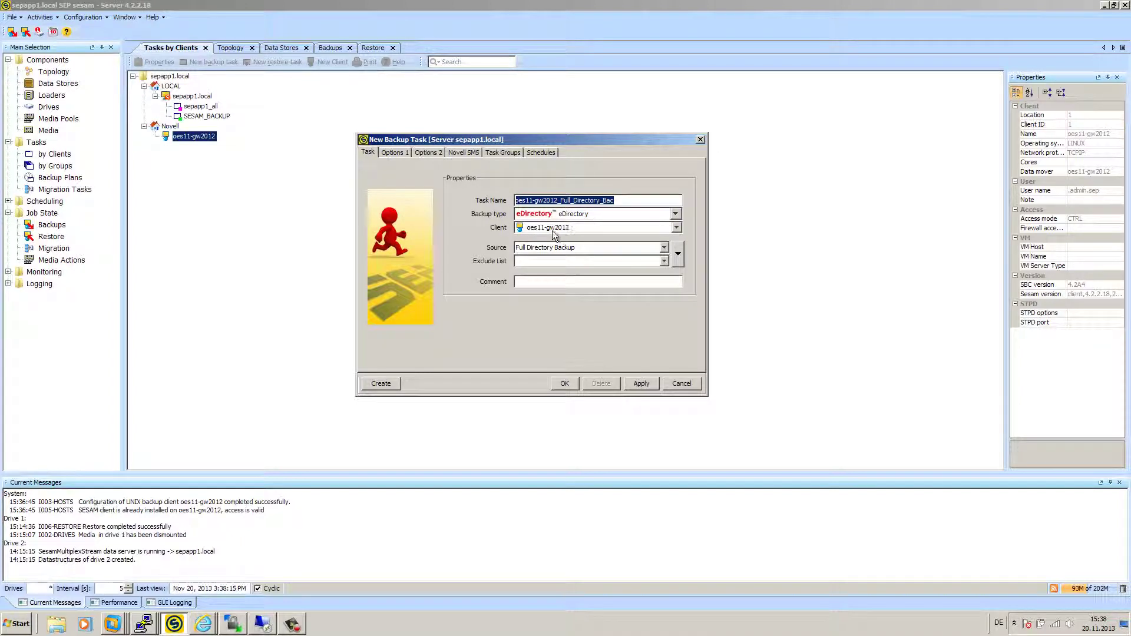
pyautogui.click(563, 383)
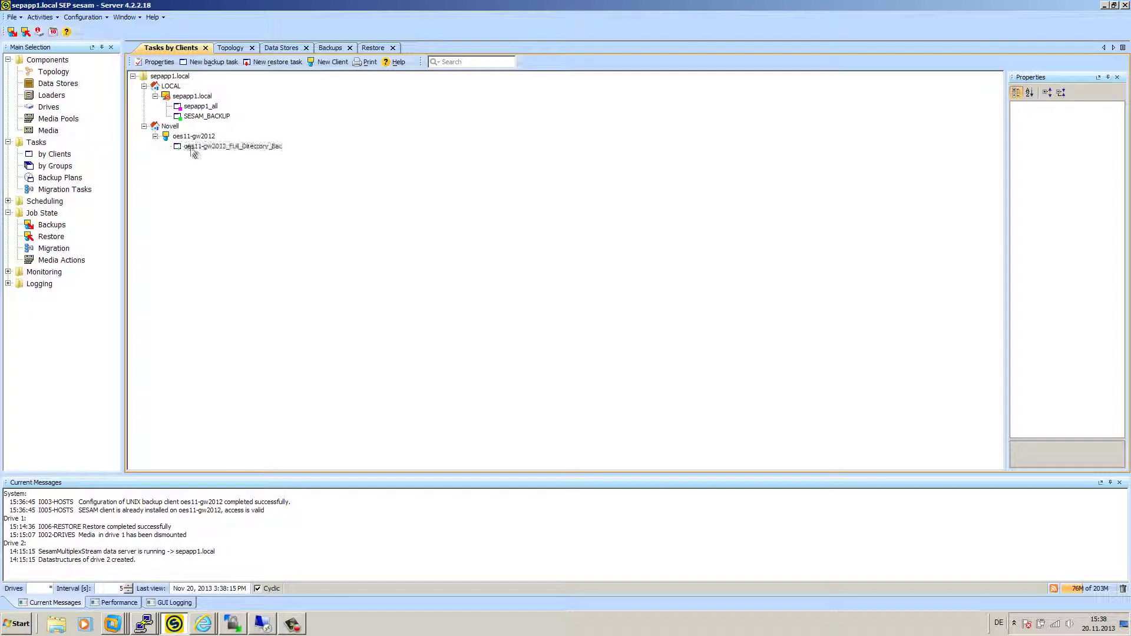
# - Run the new task immediately as a FULL backup to TEST-POOL, then show the Backups job list
pyautogui.rightClick(206, 146)
pyautogui.click(269, 173)
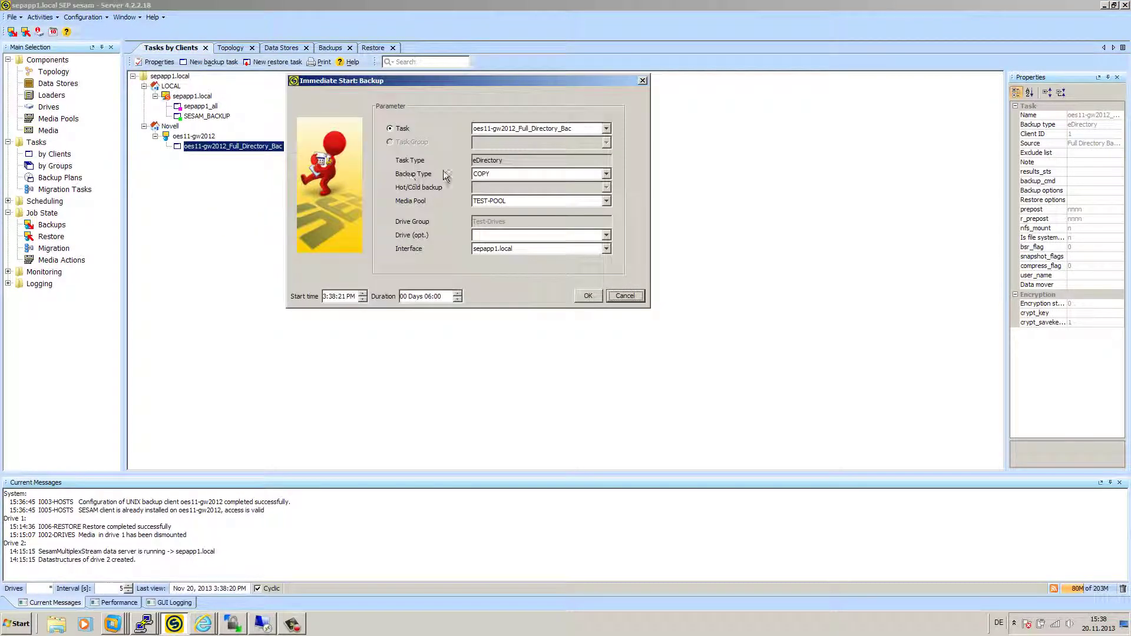
pyautogui.click(518, 175)
pyautogui.click(490, 184)
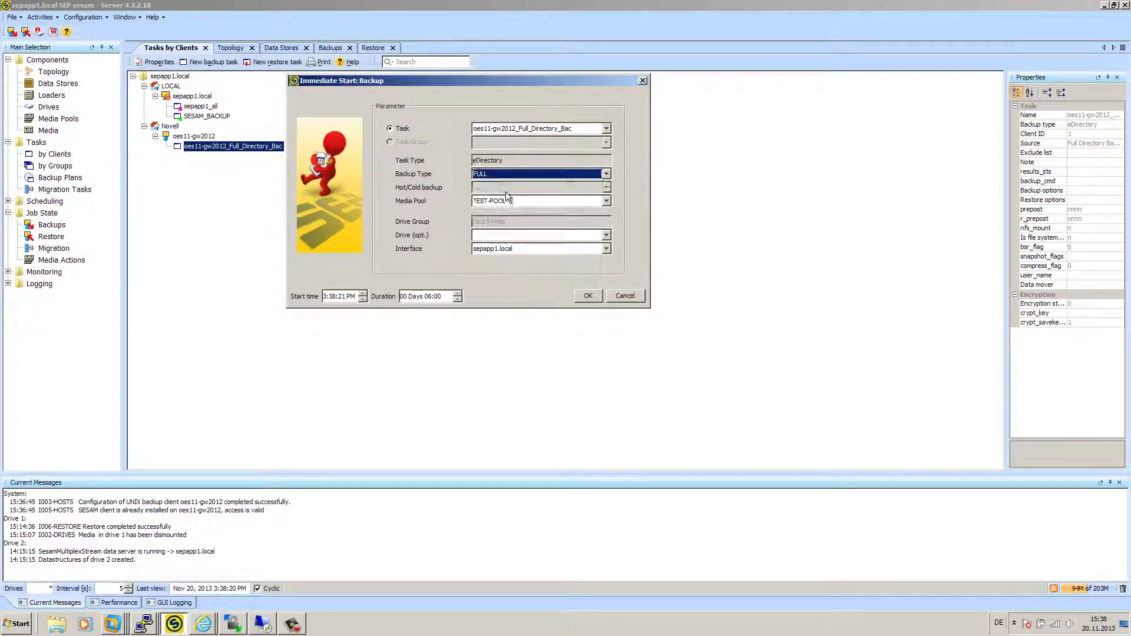
pyautogui.click(497, 201)
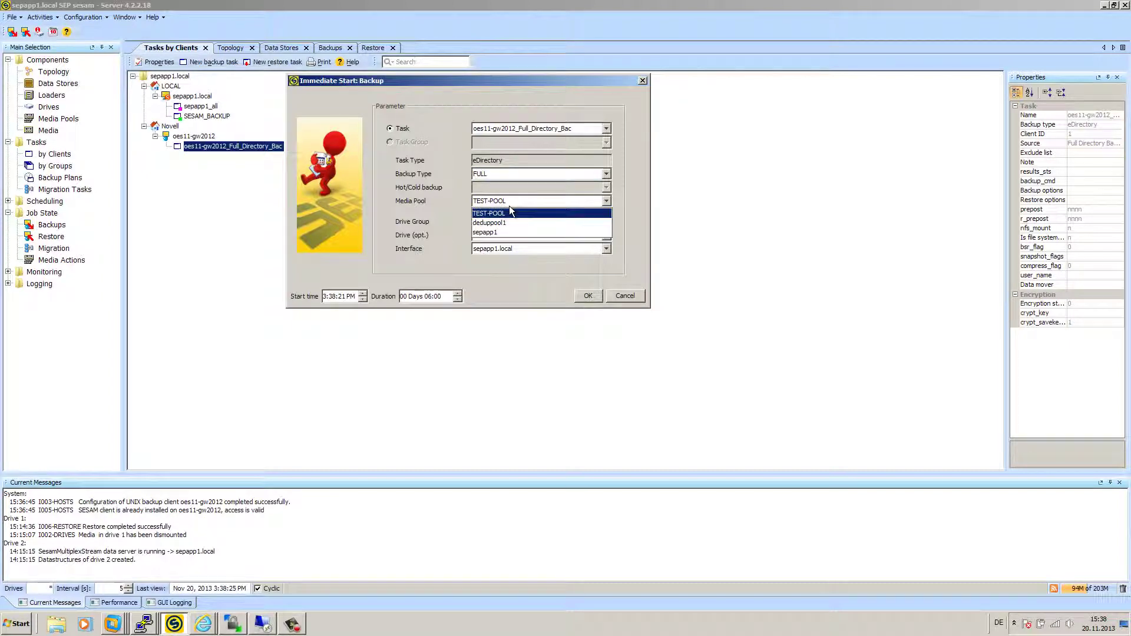
pyautogui.click(510, 209)
pyautogui.click(586, 296)
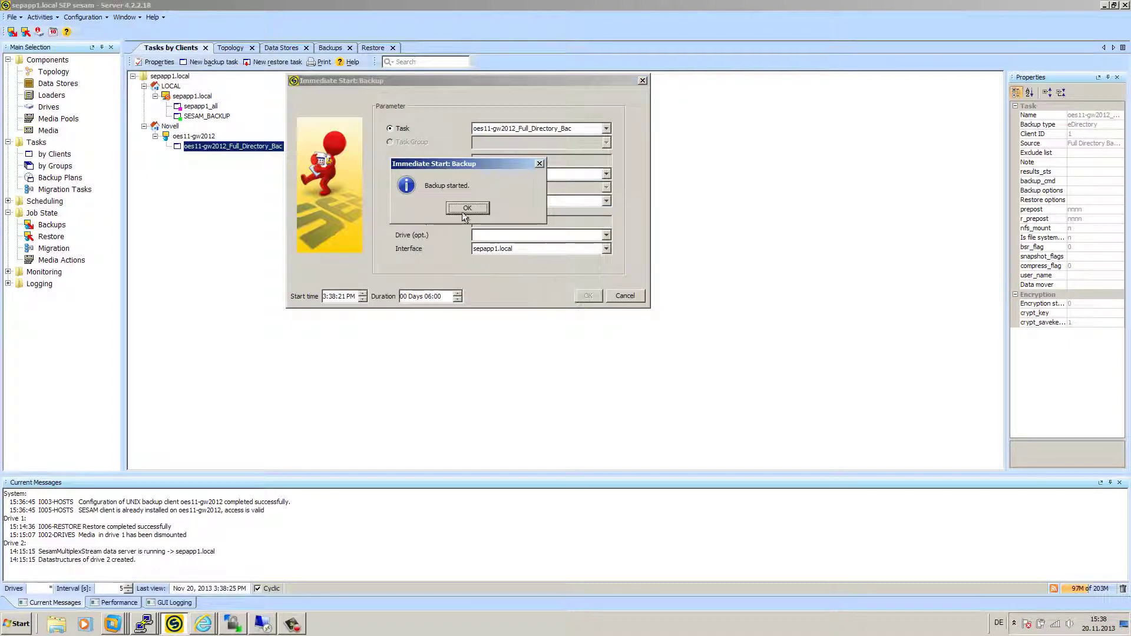
pyautogui.click(503, 211)
pyautogui.click(52, 225)
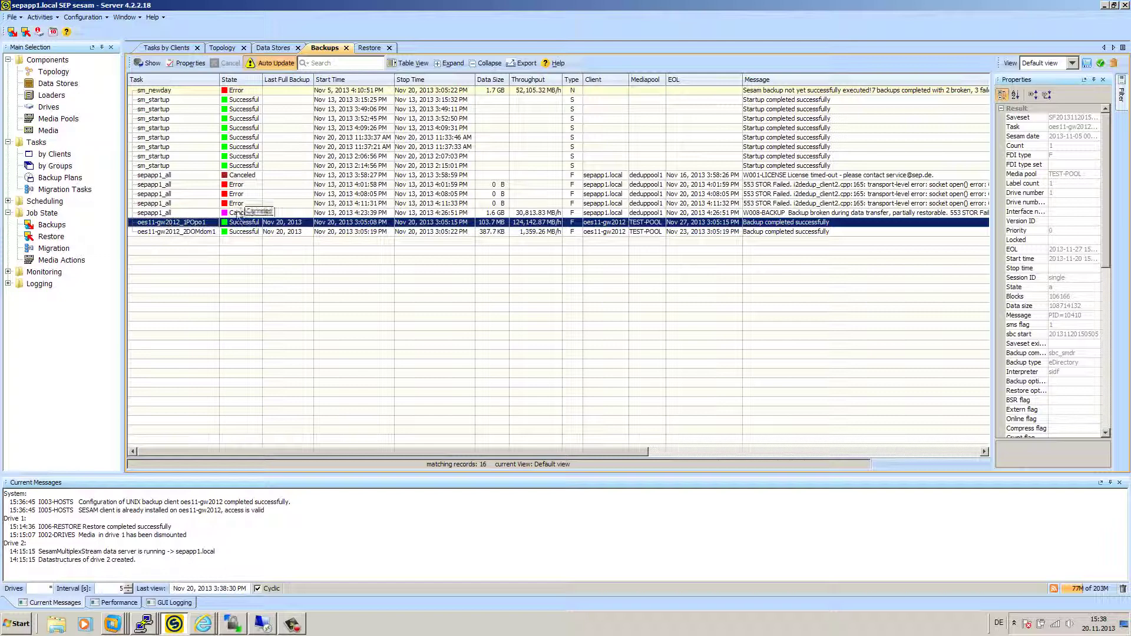
# - Turn on Auto Update, select the full directory backup, and cancel a second Immediate Start
pyautogui.click(263, 65)
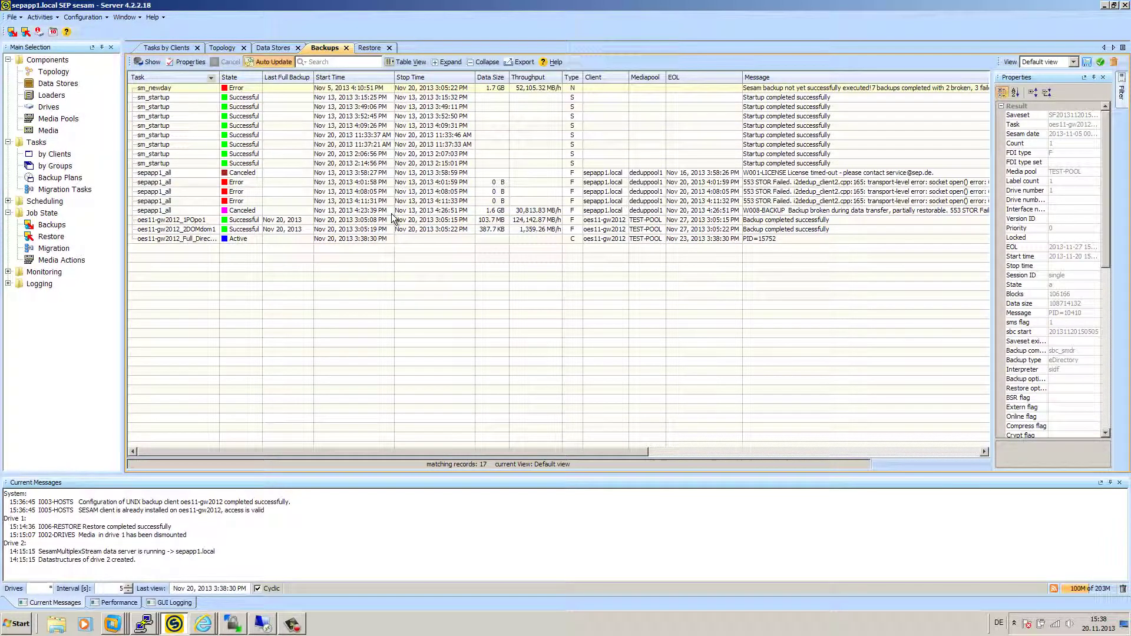
pyautogui.click(241, 239)
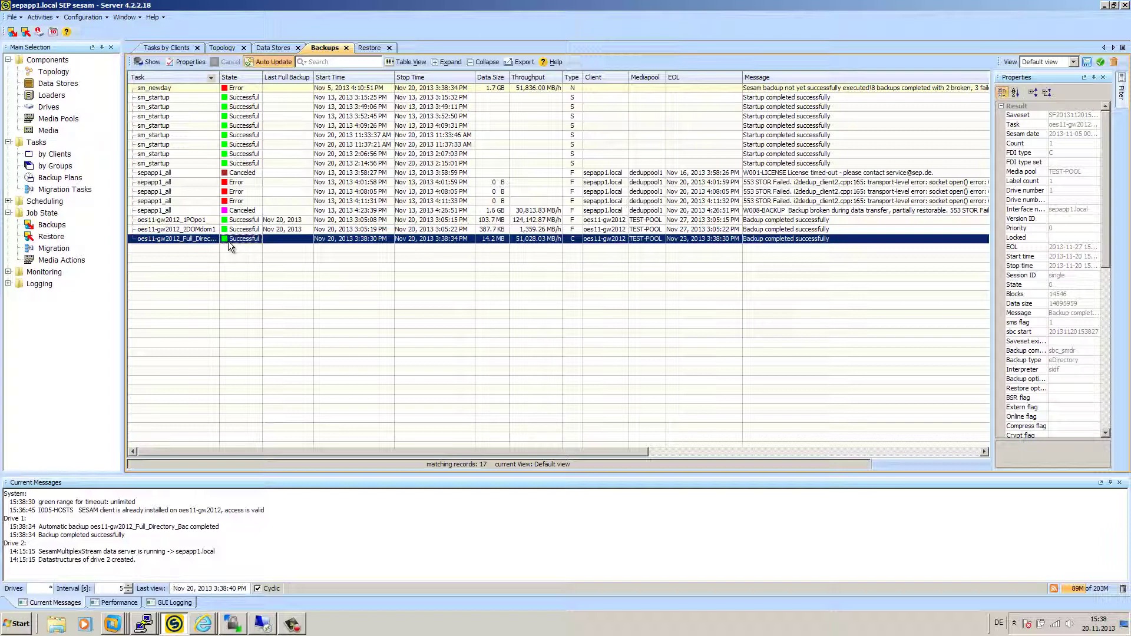
pyautogui.rightClick(183, 239)
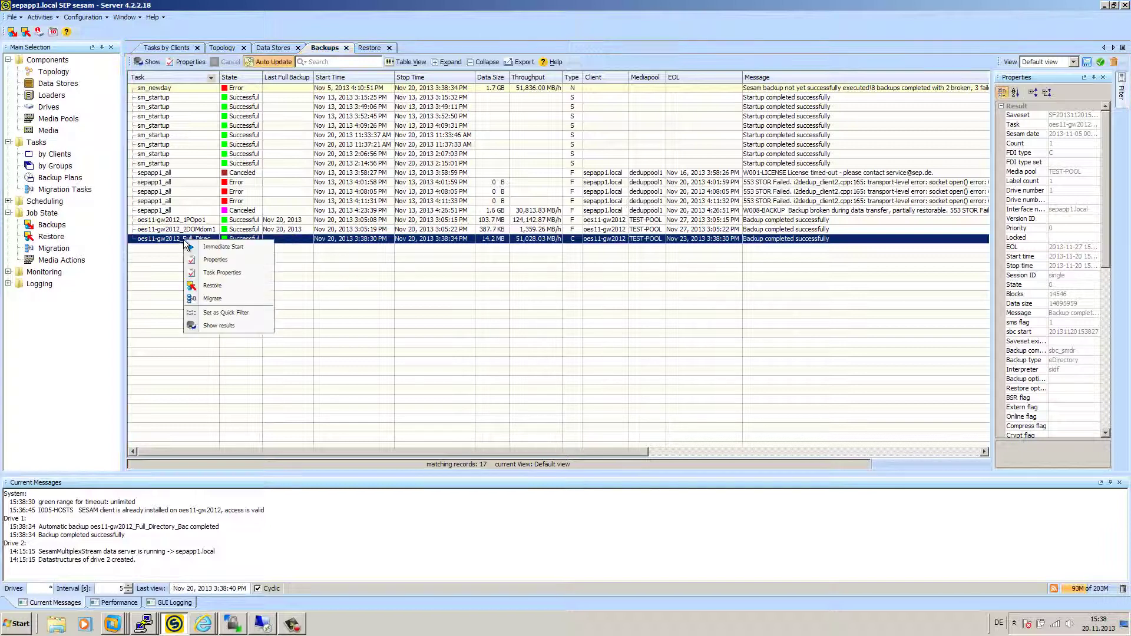
pyautogui.click(215, 247)
pyautogui.click(627, 296)
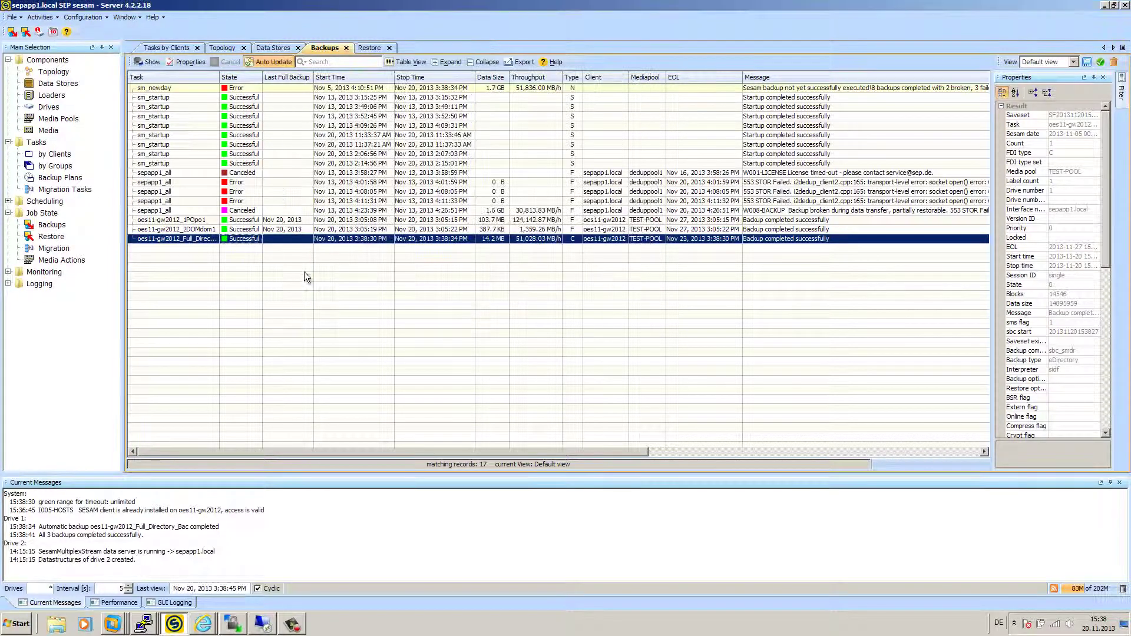
pyautogui.rightClick(200, 239)
# - Begin a restore from this backup, picking the eDirectory full directory saveset and expanding .T=SEPTREE
pyautogui.click(242, 284)
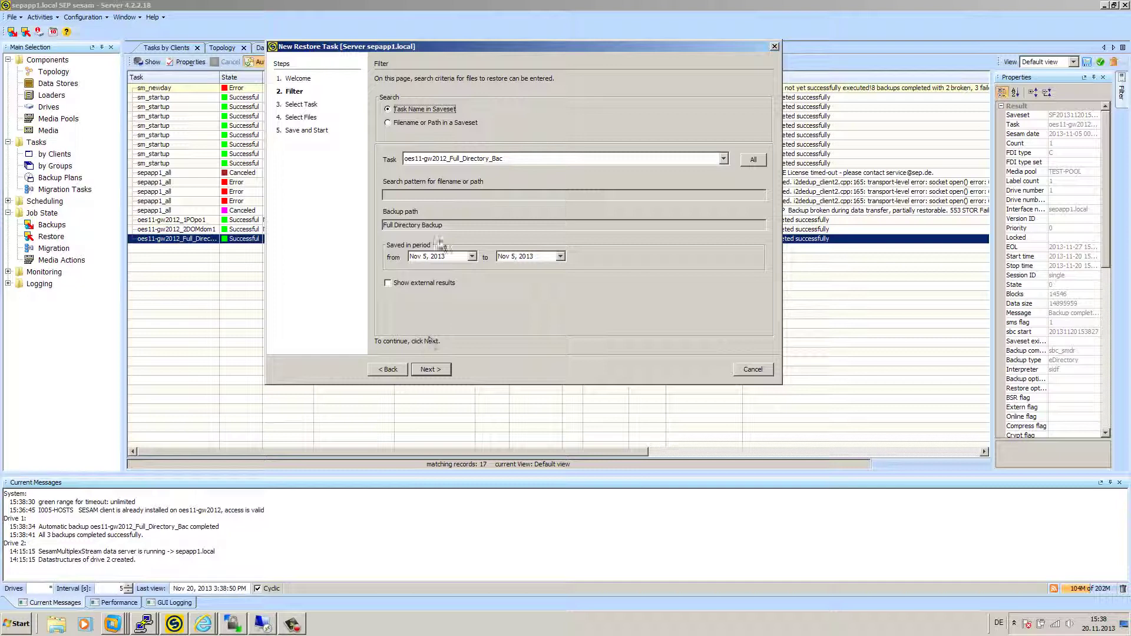
pyautogui.click(430, 369)
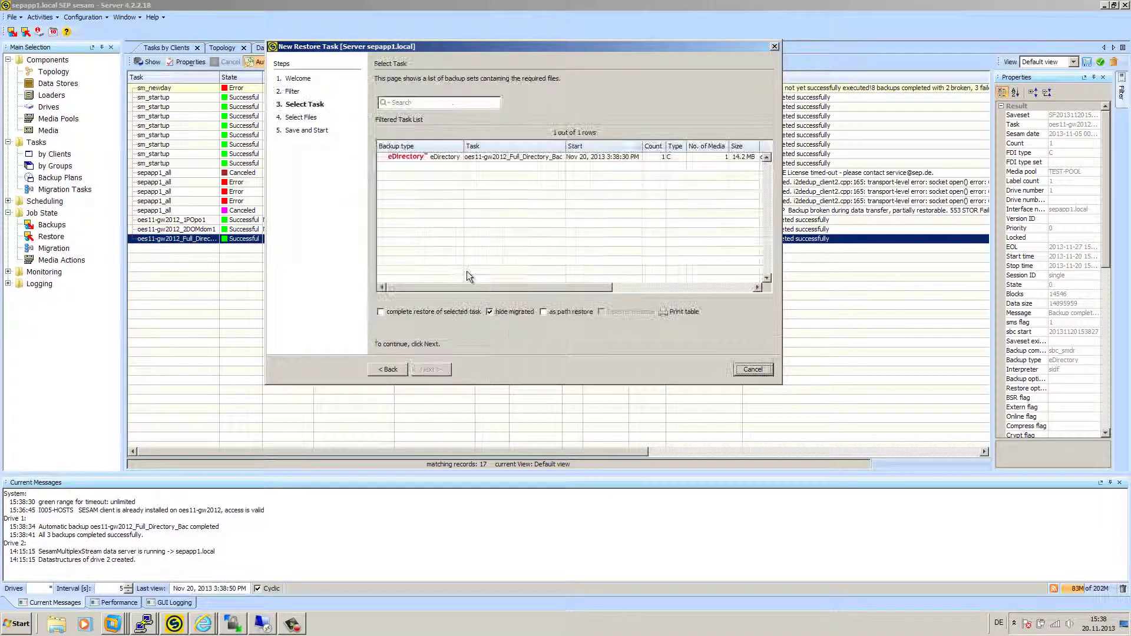
pyautogui.click(417, 156)
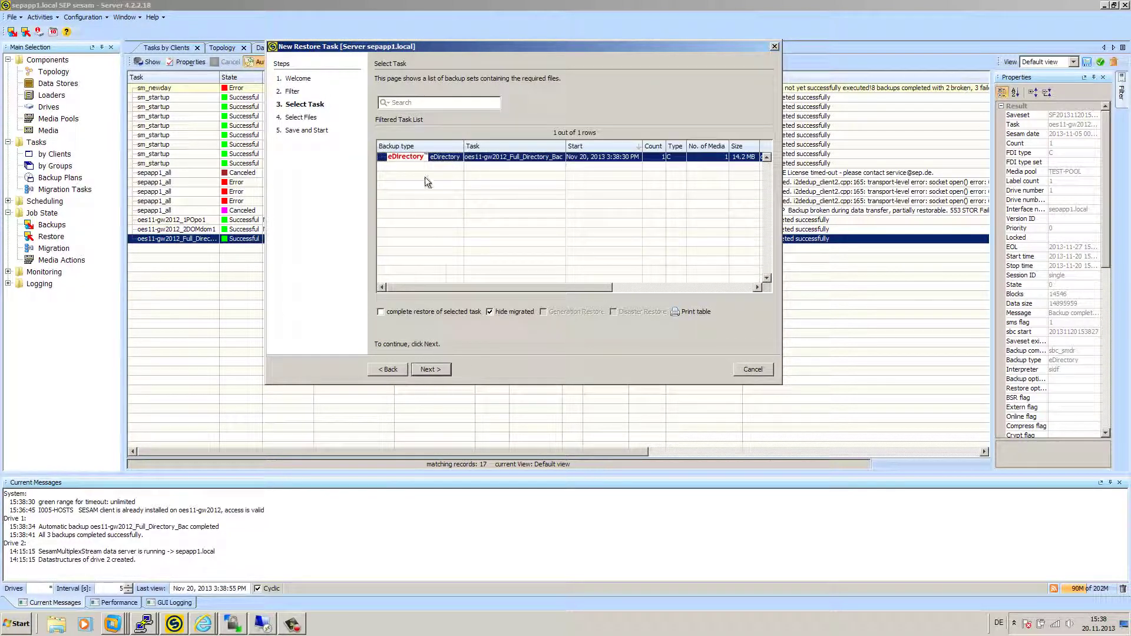
pyautogui.click(430, 368)
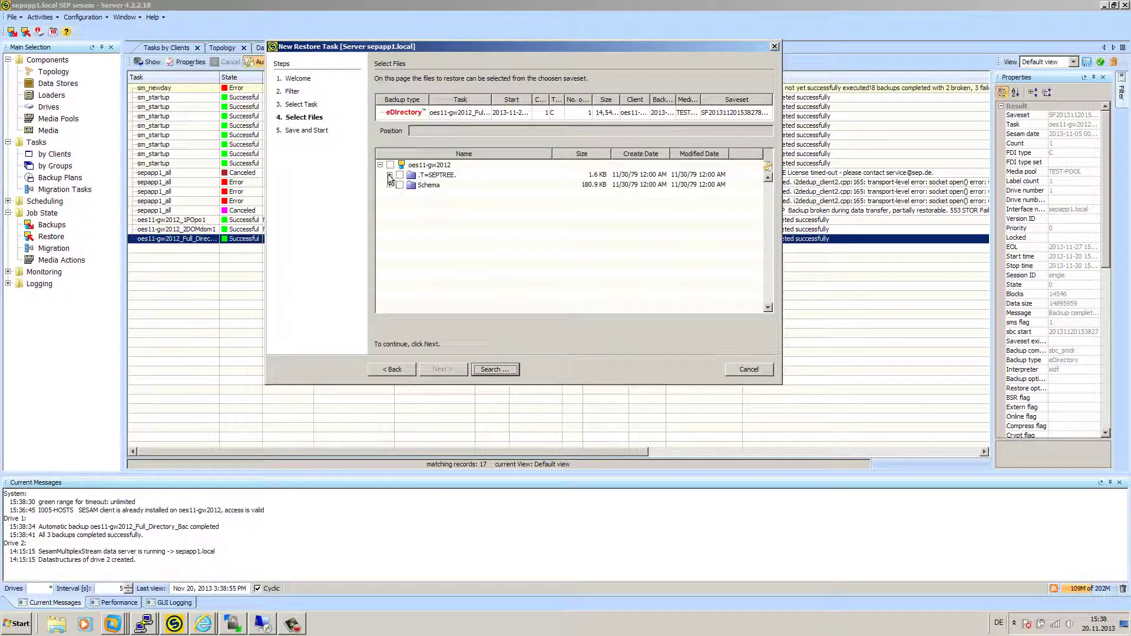
pyautogui.click(390, 175)
pyautogui.click(399, 184)
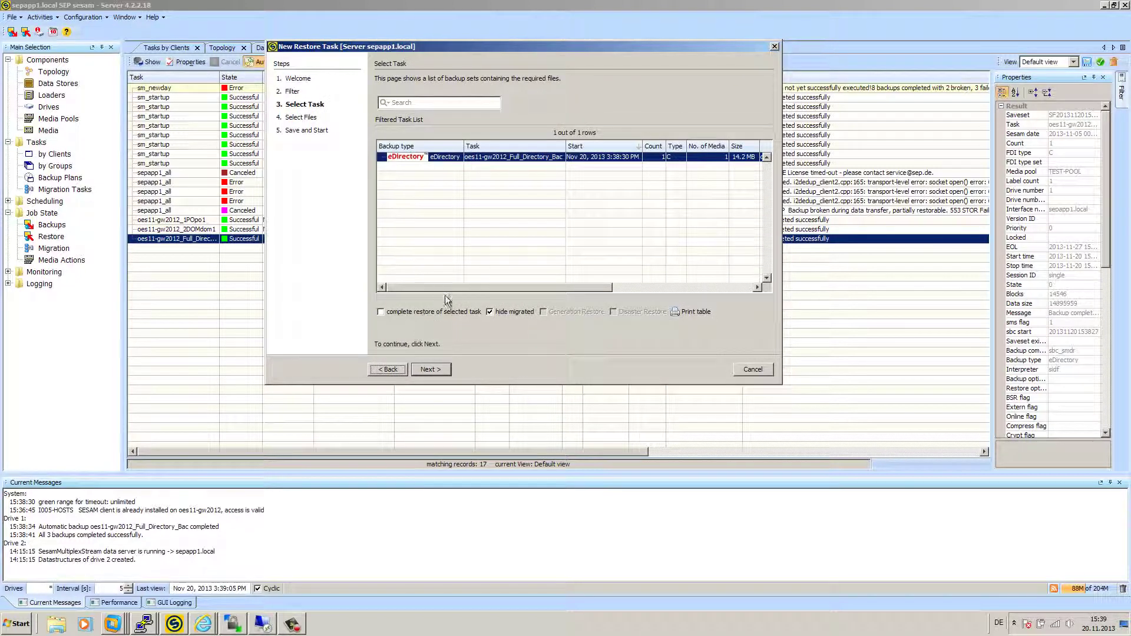
# - Restore the backup completely, overwriting existing files, and start the restore immediately
pyautogui.click(418, 313)
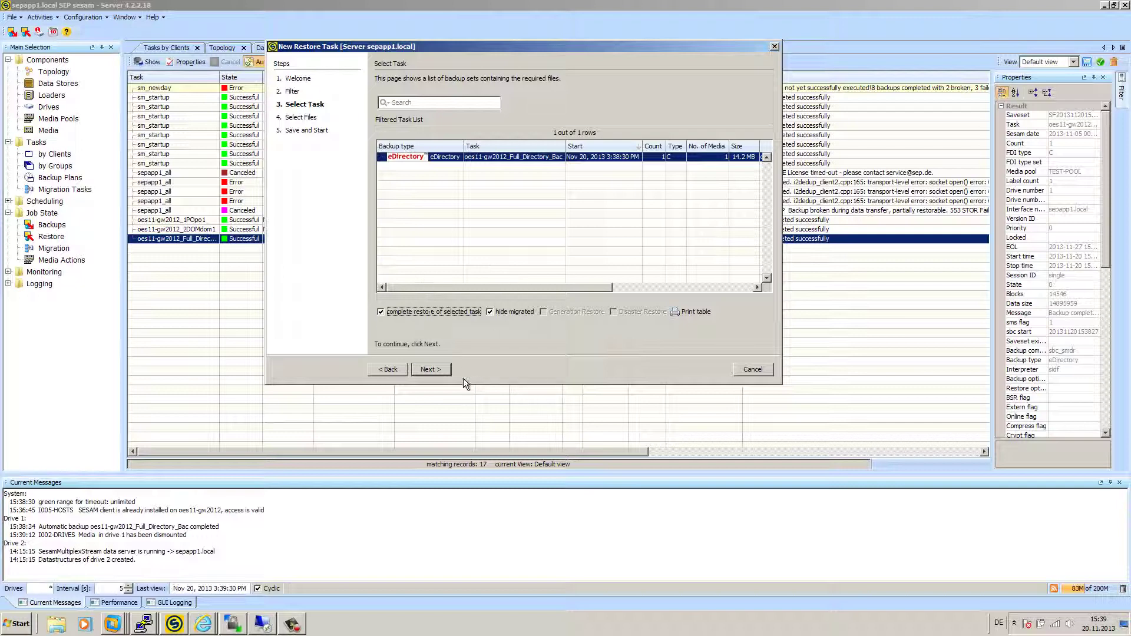
pyautogui.click(435, 370)
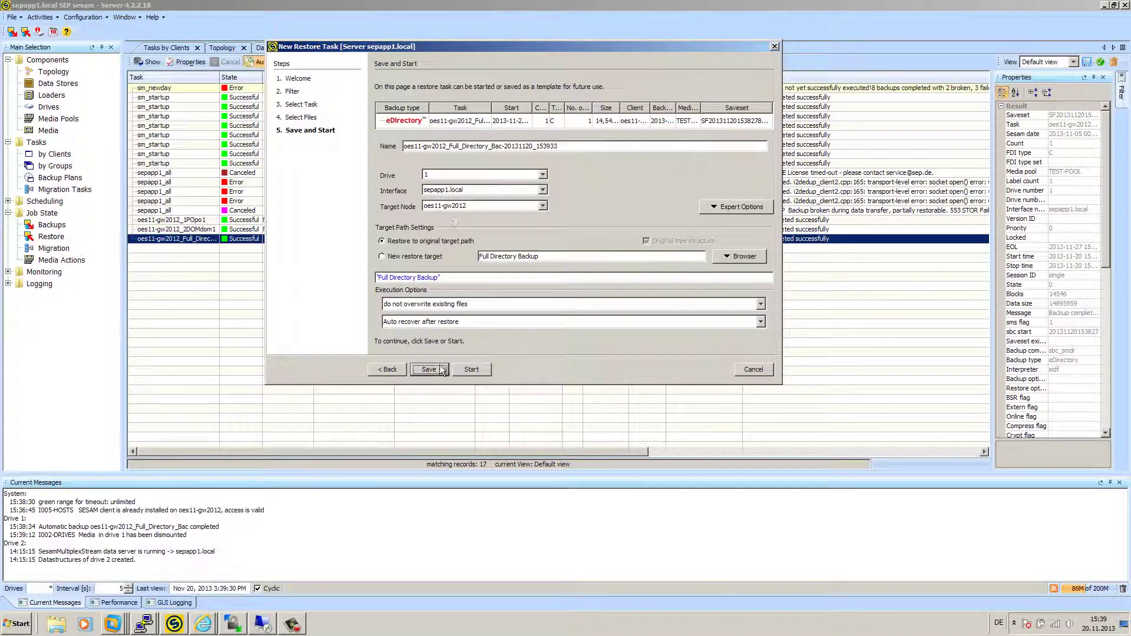
pyautogui.click(448, 305)
pyautogui.click(446, 326)
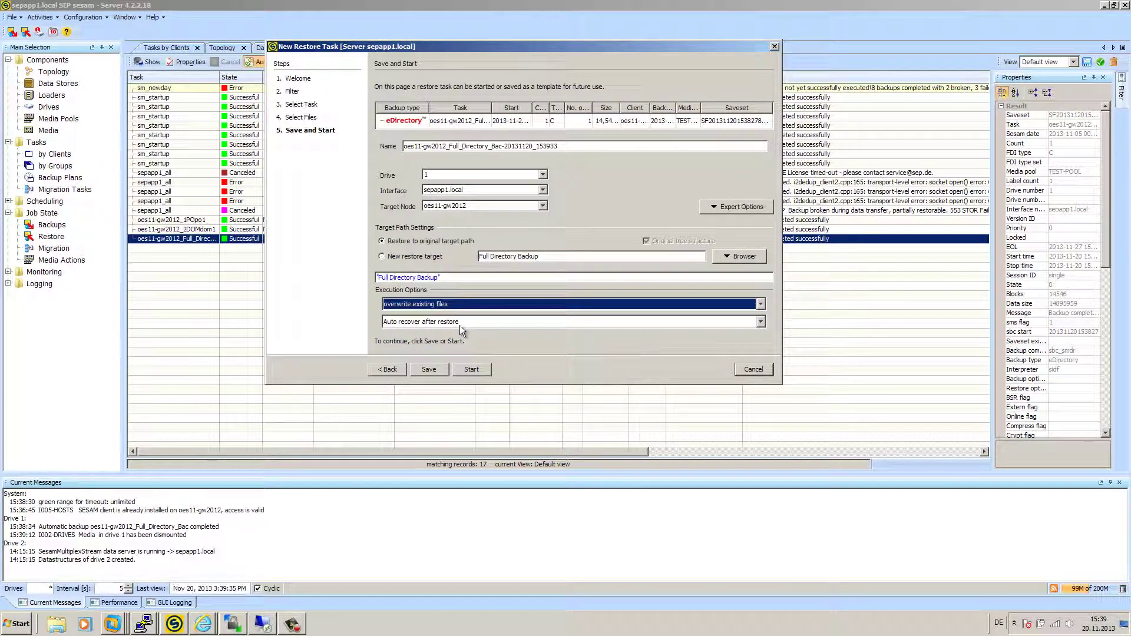
pyautogui.click(471, 369)
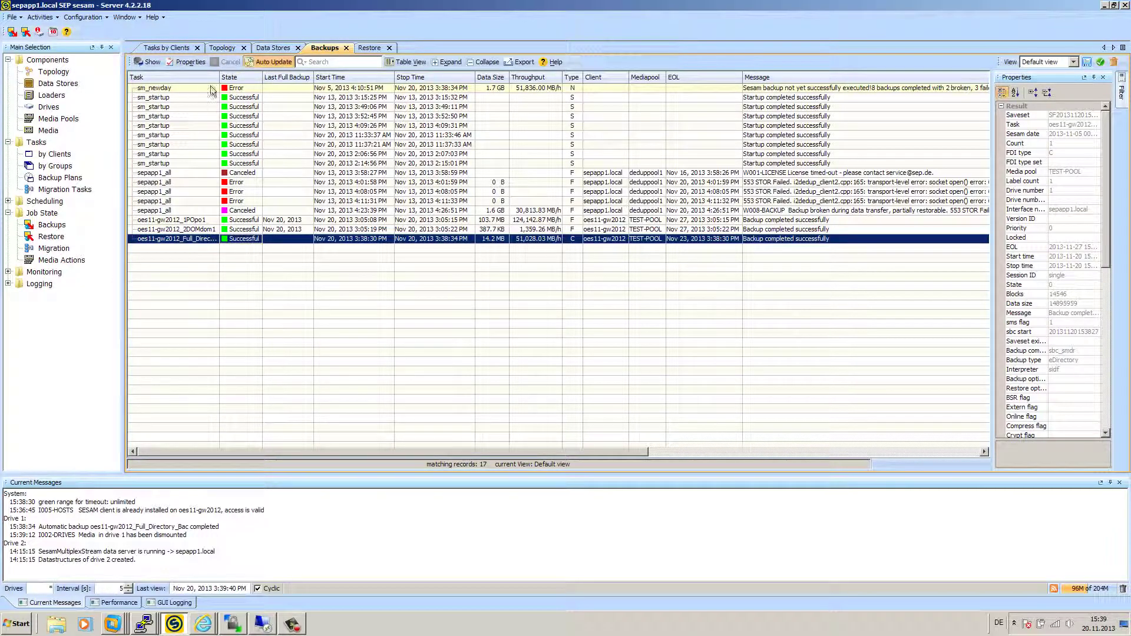
# - Show the Restore job-state list to follow the full directory restore to oes11-gw2012
pyautogui.click(43, 239)
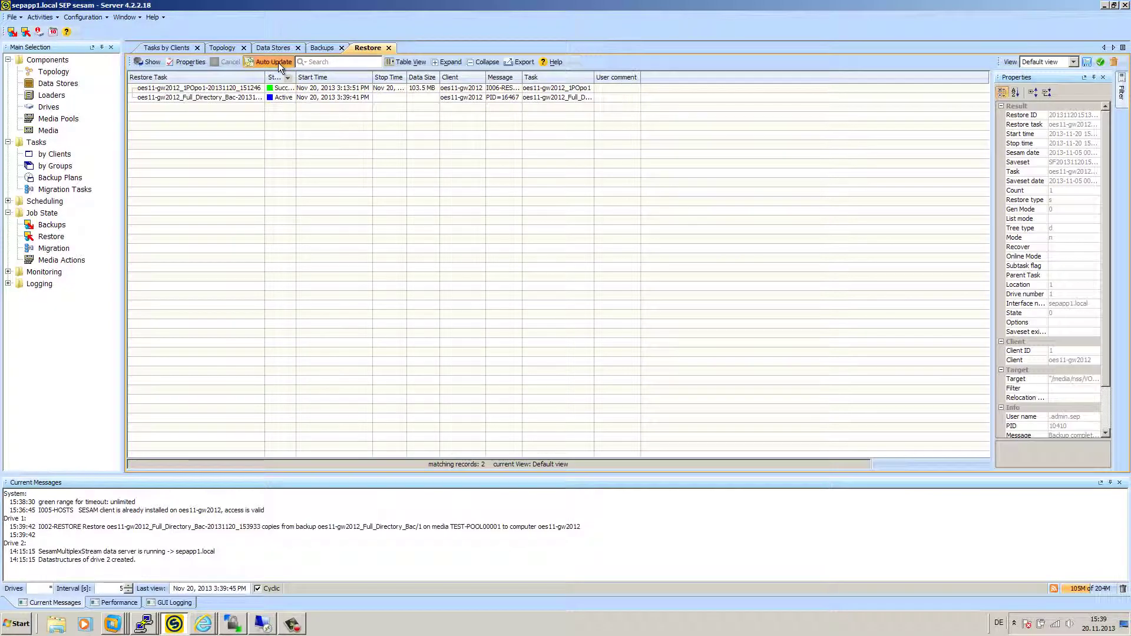